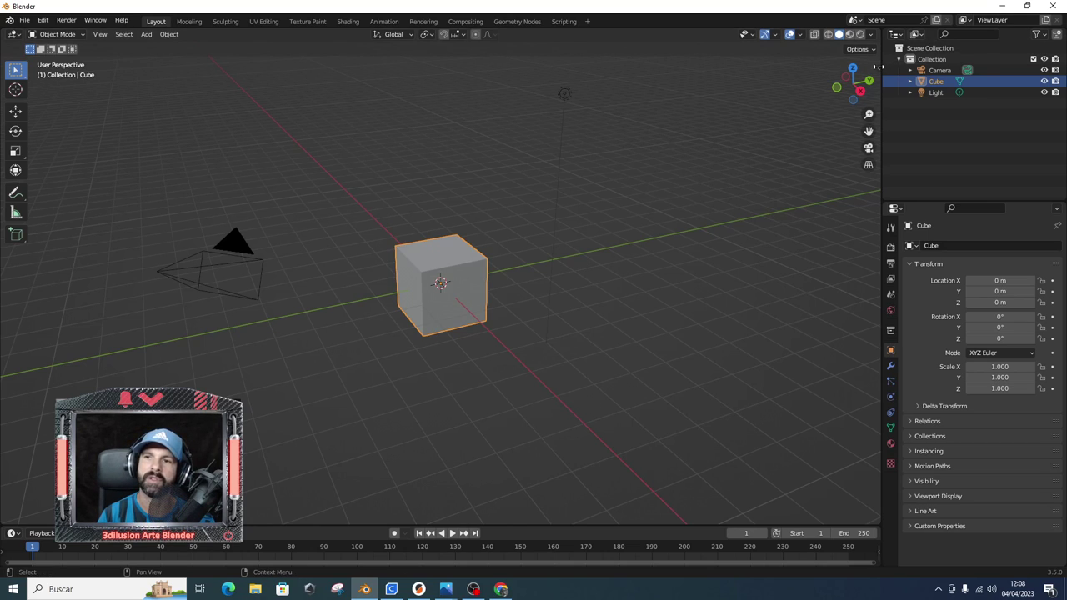
# Show the cube's Transform panel with location, rotation, scale and dimensions in the sidebar.
pyautogui.press('n')
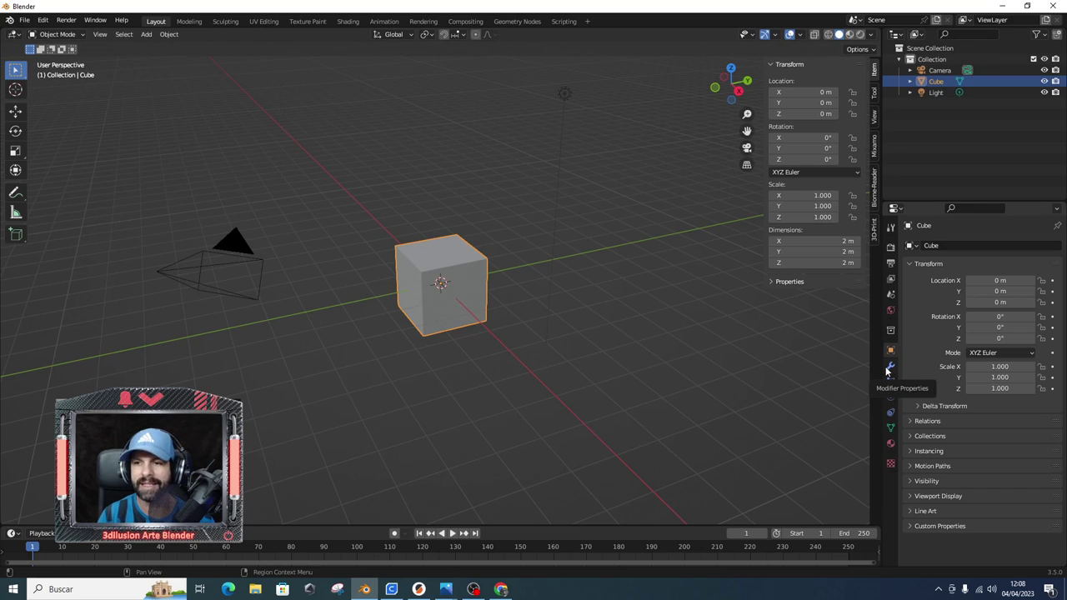
# Show the Scene Units settings: Metric system, unit scale 1.000000, lengths in Meters.
pyautogui.click(891, 294)
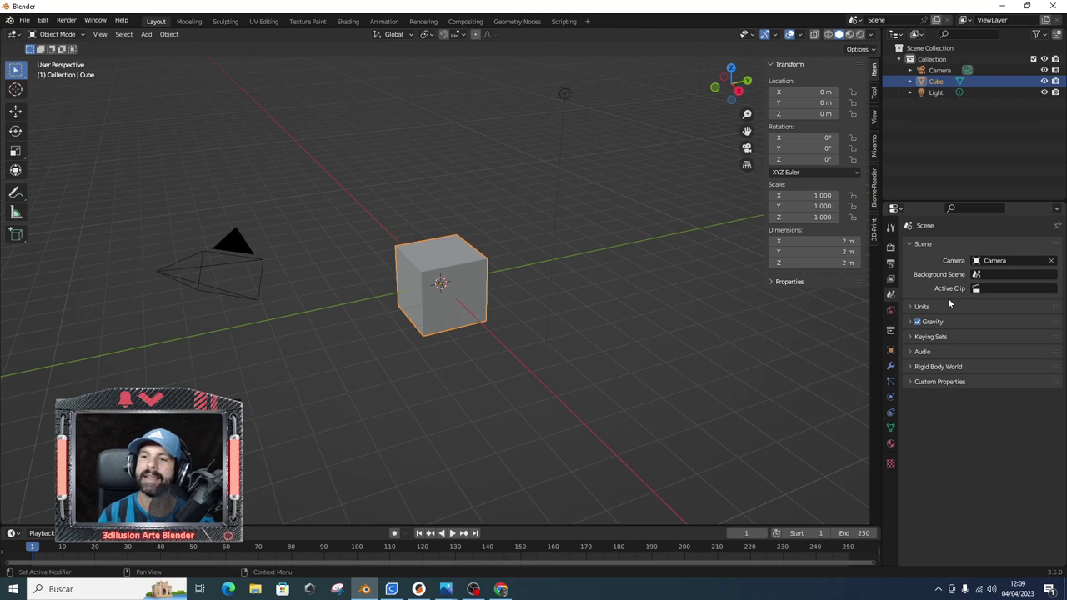
pyautogui.click(919, 307)
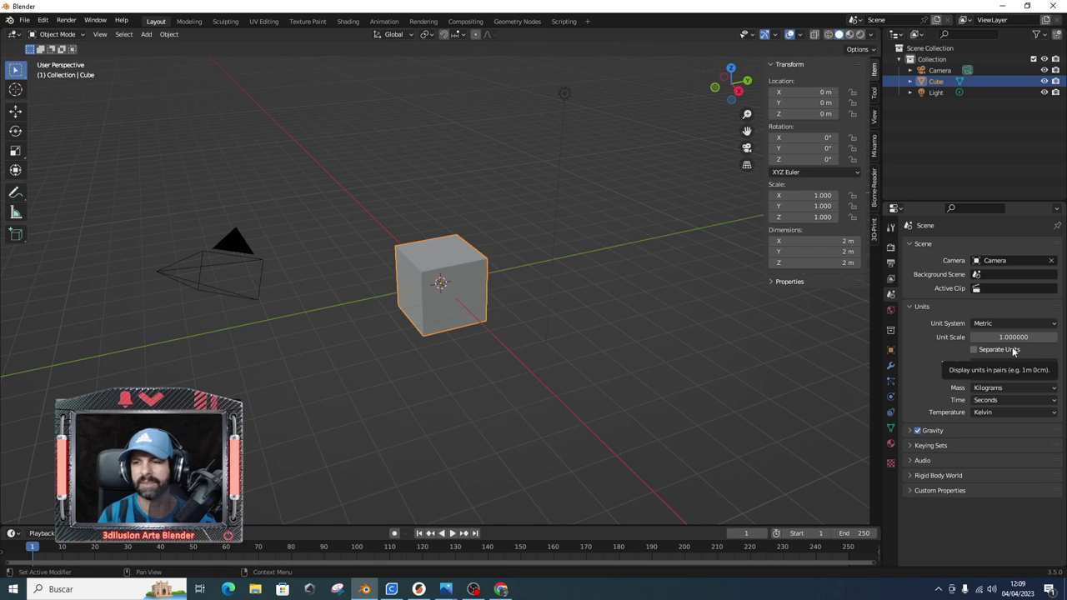
# Set the cube's dimensions to 2.5 m, then nudge them to 2 m 51 cm.
pyautogui.doubleClick(823, 251)
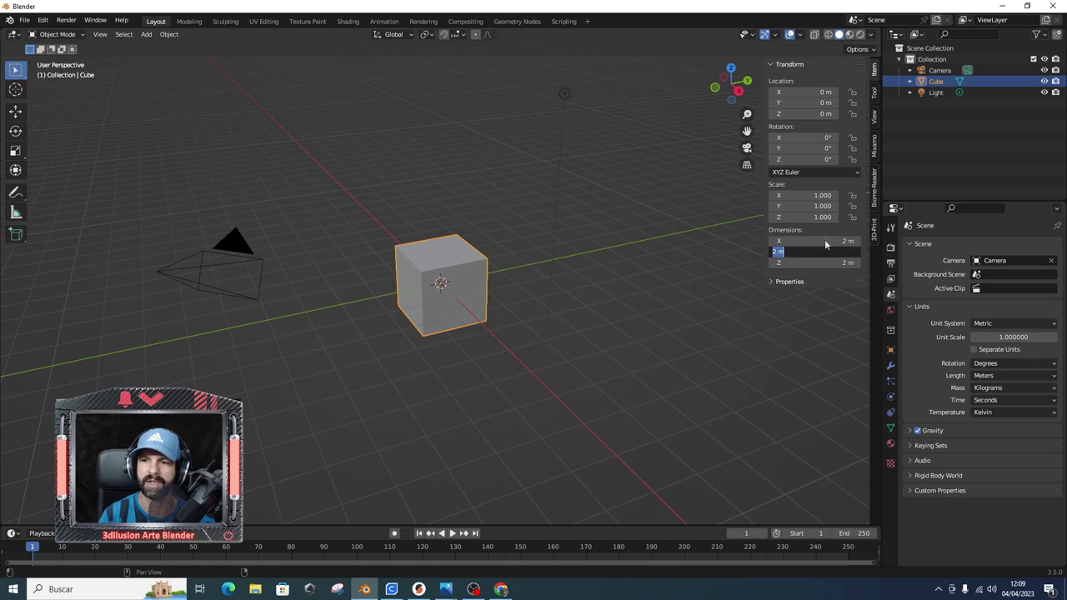
pyautogui.doubleClick(827, 240)
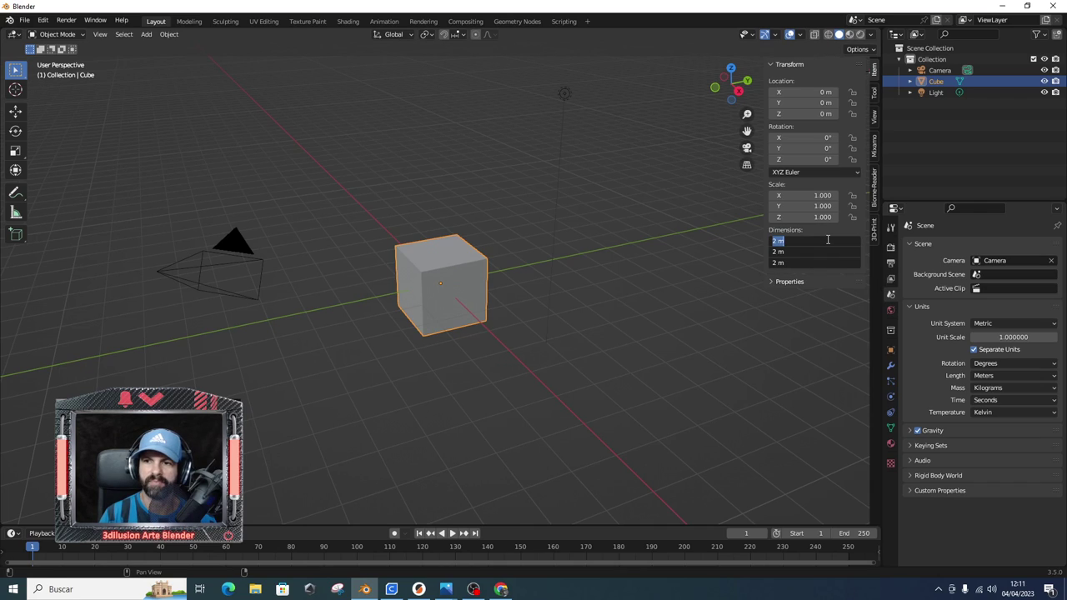
pyautogui.write('2.5')
pyautogui.press('Return')
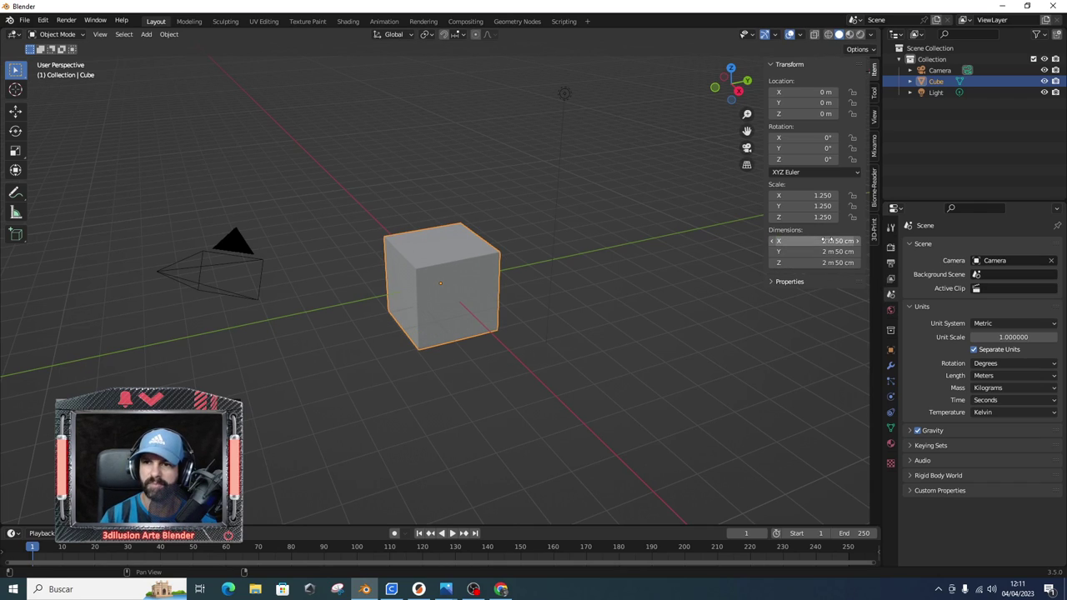
pyautogui.moveTo(831, 241); pyautogui.dragTo(833, 263)
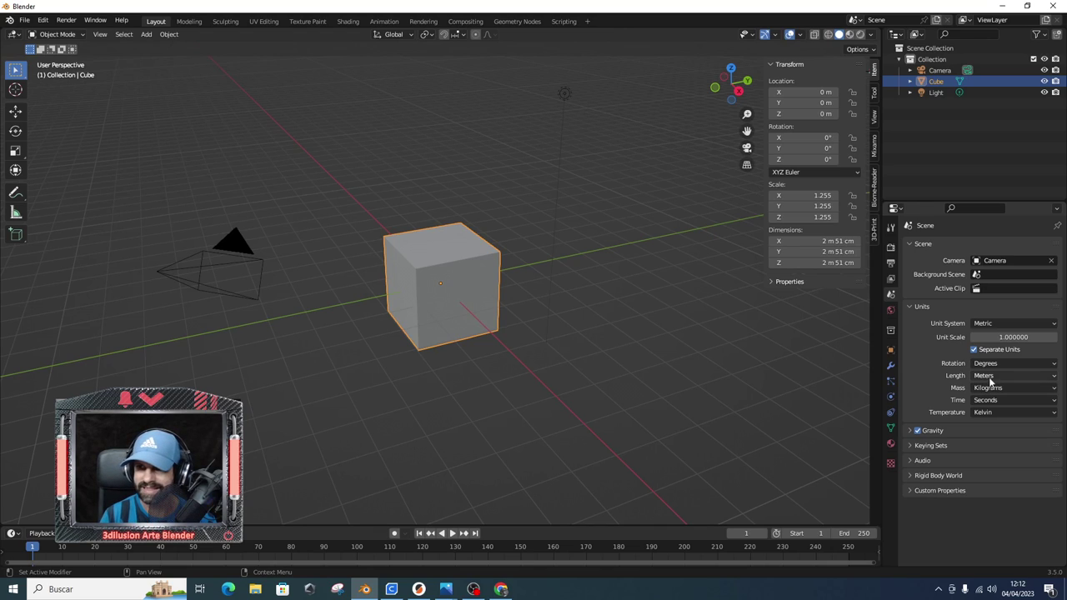
pyautogui.click(988, 376)
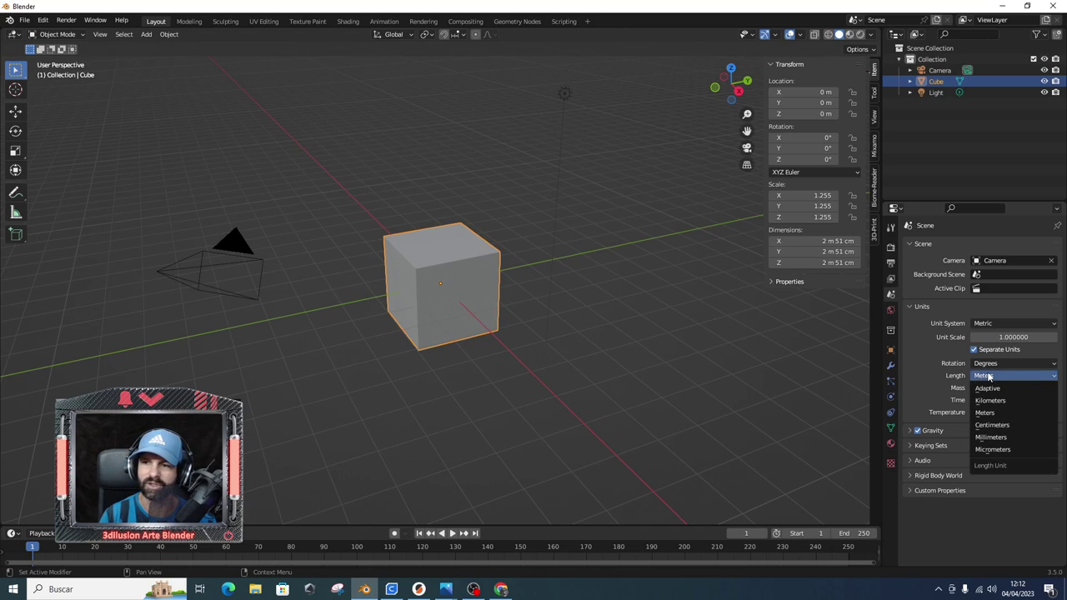
# Switch lengths to Millimeters, set all cube dimensions to 5 mm, and frame it.
pyautogui.click(998, 436)
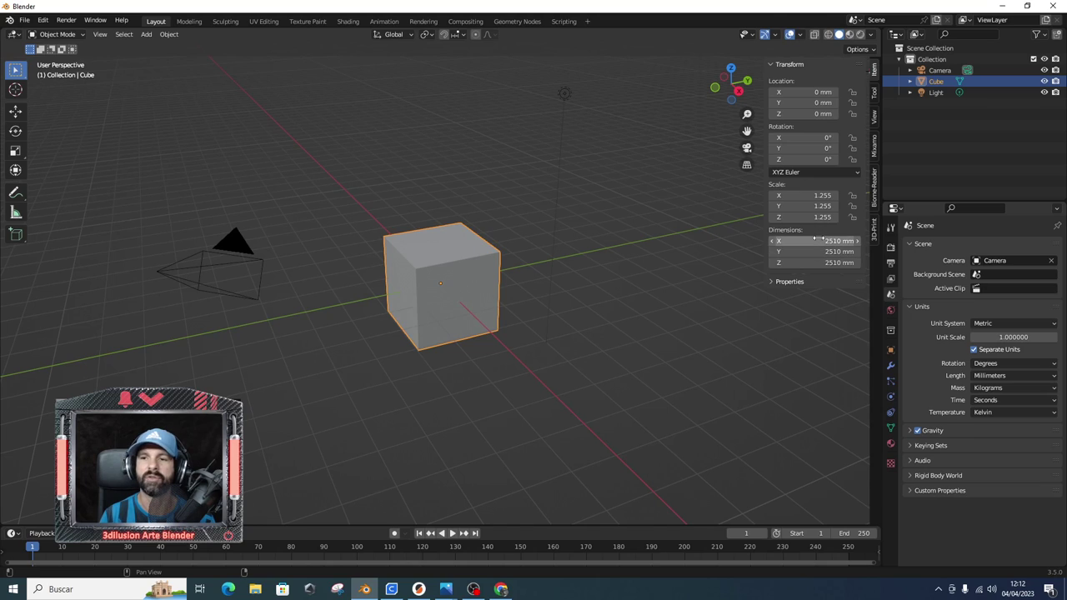
pyautogui.moveTo(819, 240); pyautogui.dragTo(820, 239)
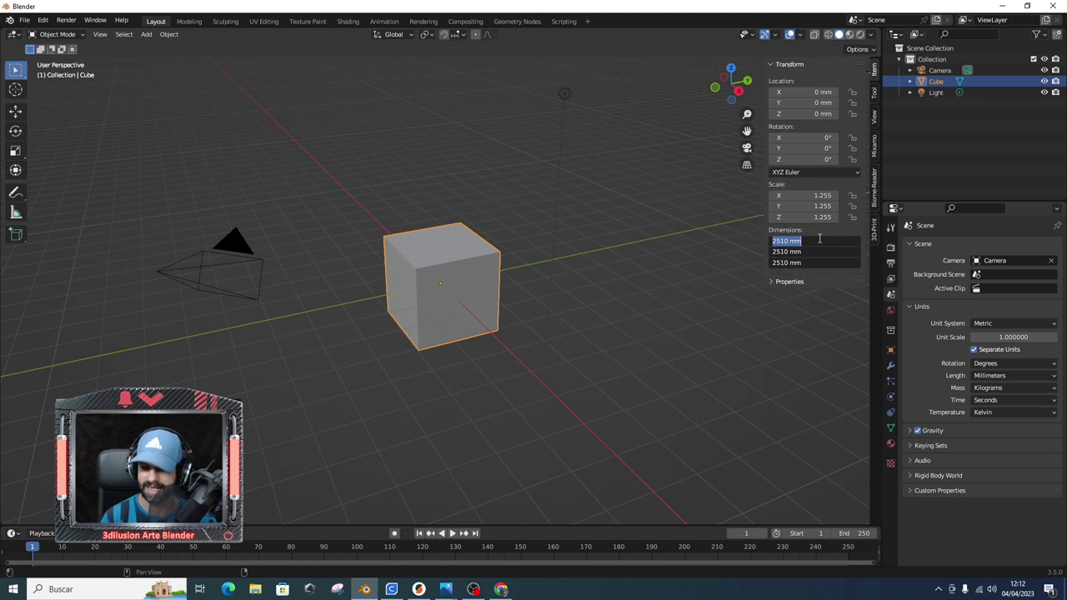
pyautogui.write('5')
pyautogui.press('Return')
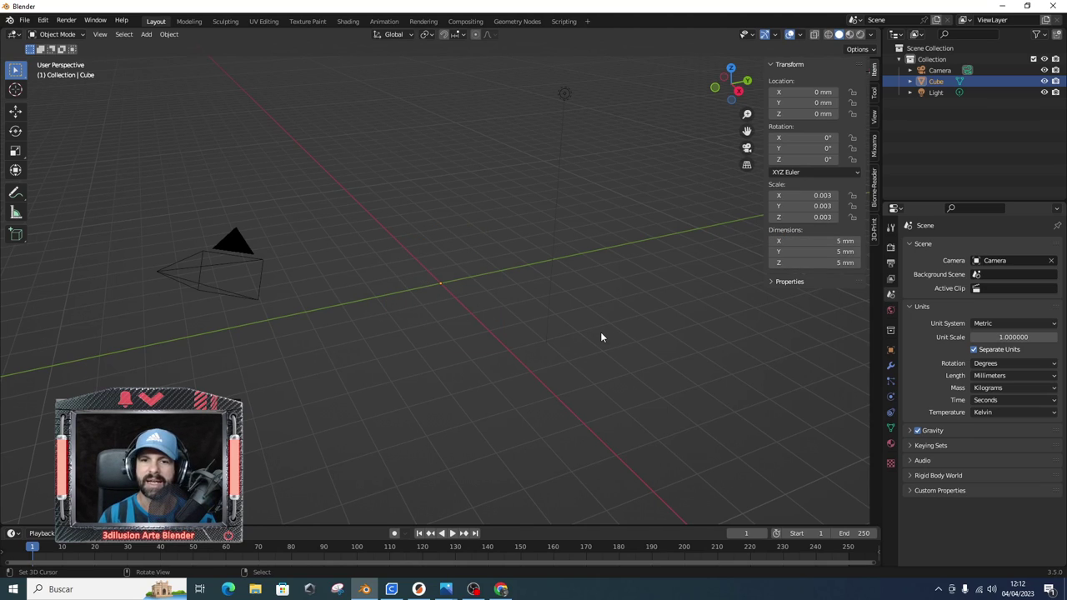
pyautogui.press('KP_Decimal')
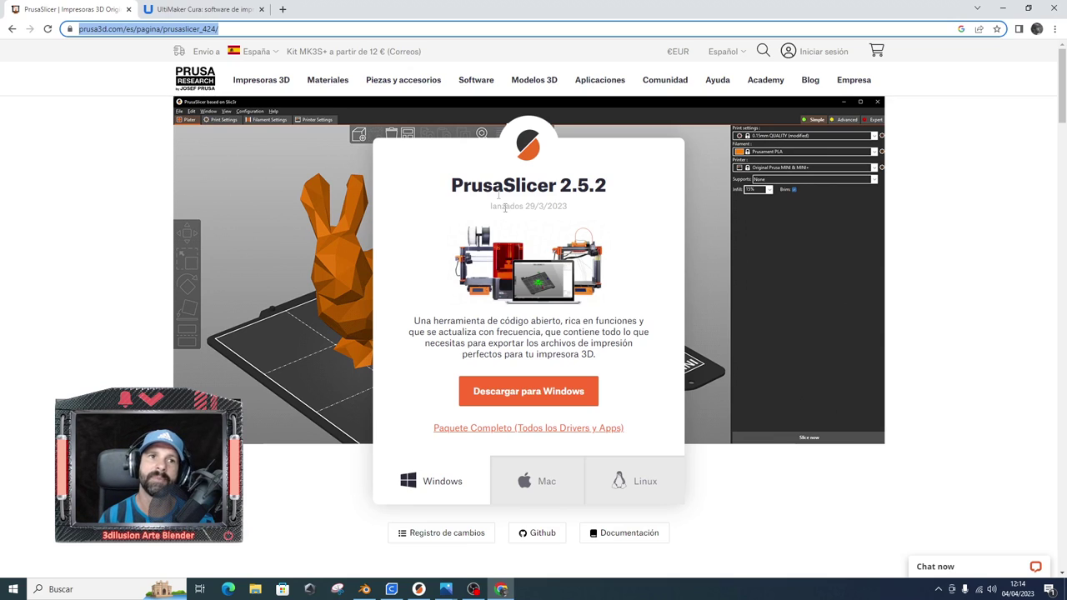
# Switch to the UltiMaker Cura download tab in Chrome.
pyautogui.click(217, 15)
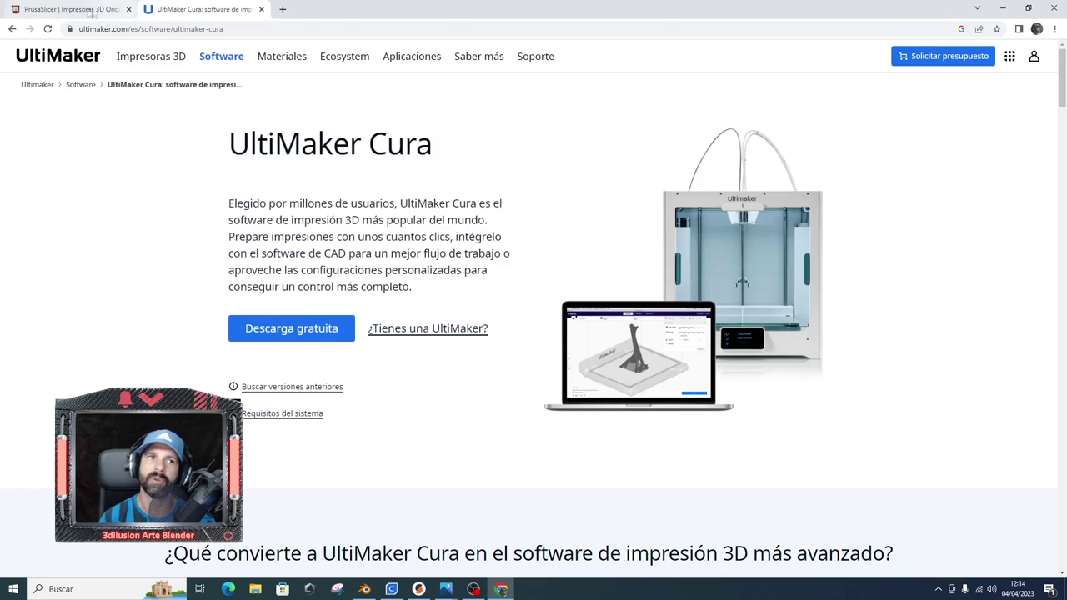
# Go back to the PrusaSlicer download tab.
pyautogui.hotkey('ctrl', 'Tab')
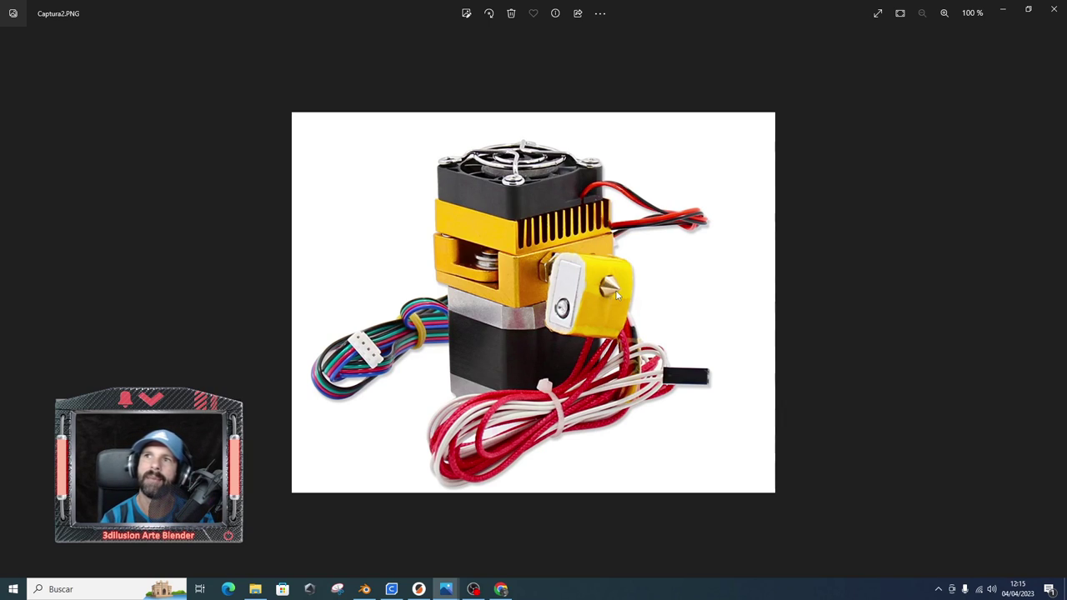
# View the extruder description image Captura.PNG zoomed in, then return to Blender.
pyautogui.press('Left')
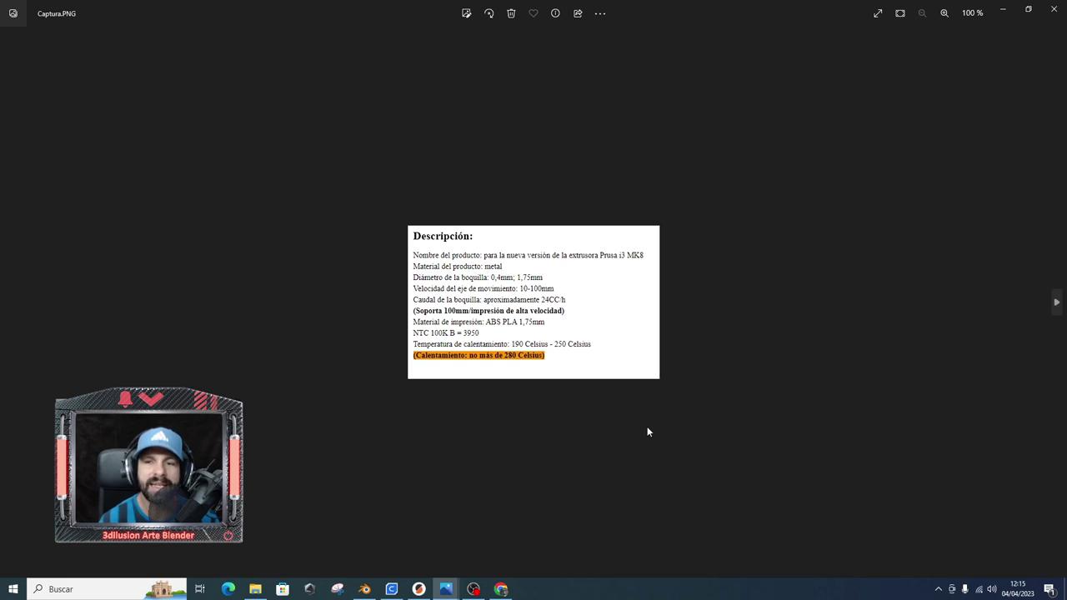
pyautogui.scroll(2, 647, 431)
pyautogui.scroll(2, 648, 431)
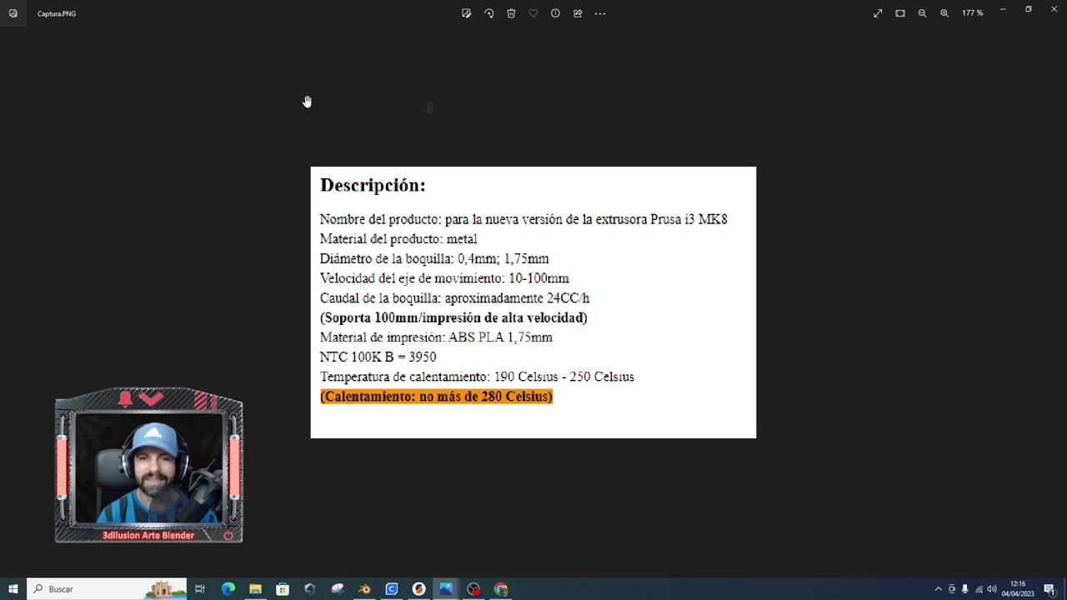
pyautogui.click(364, 590)
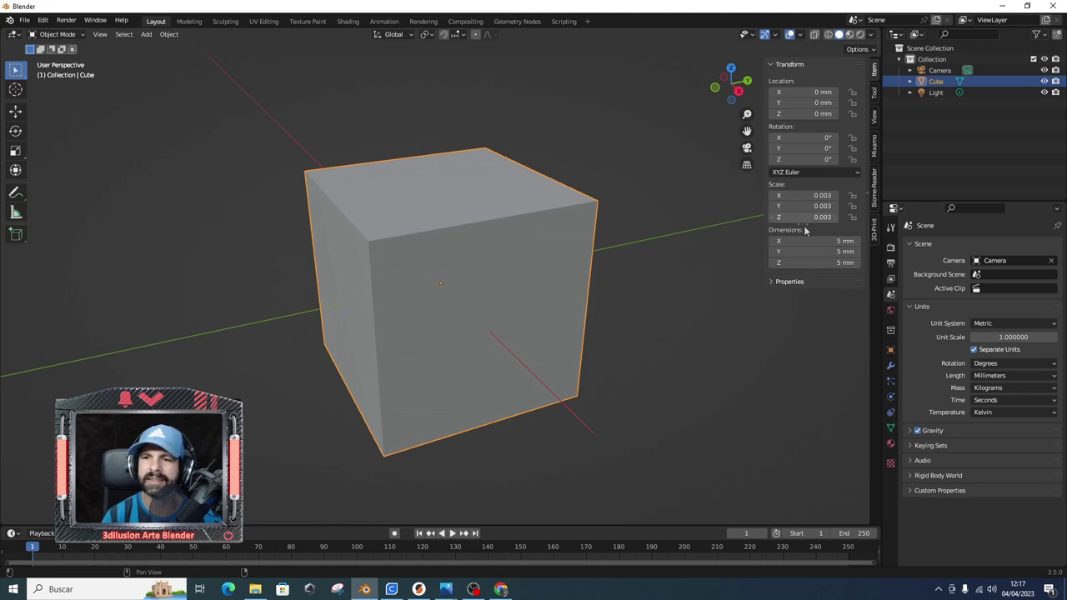
# Set the cube to 15 mm on every side and start an STL export.
pyautogui.moveTo(815, 241); pyautogui.dragTo(816, 263)
pyautogui.write('15')
pyautogui.press('Return')
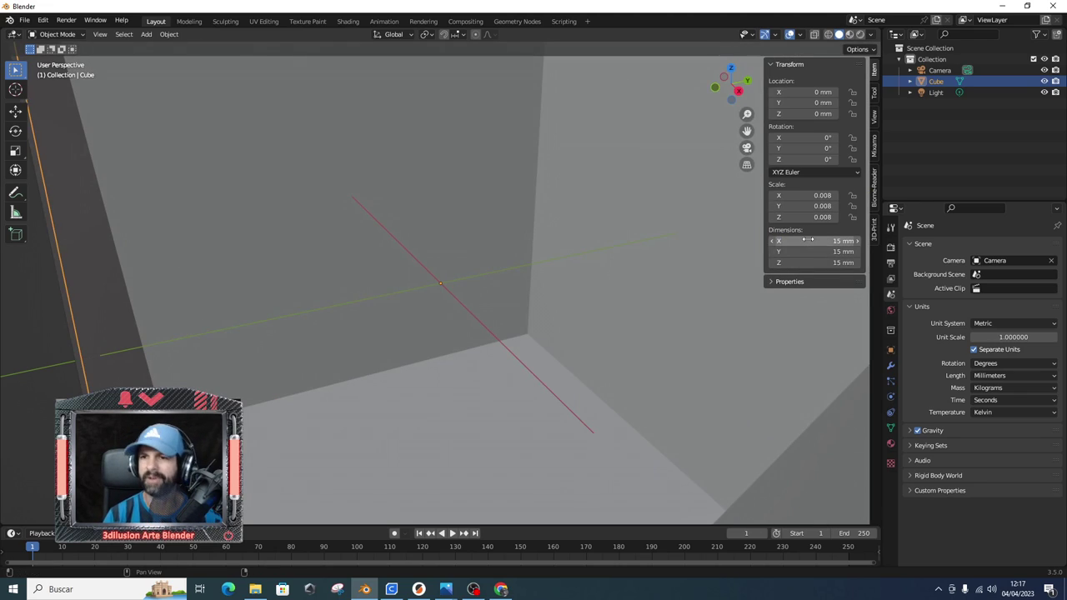
pyautogui.scroll(-5, 667, 234)
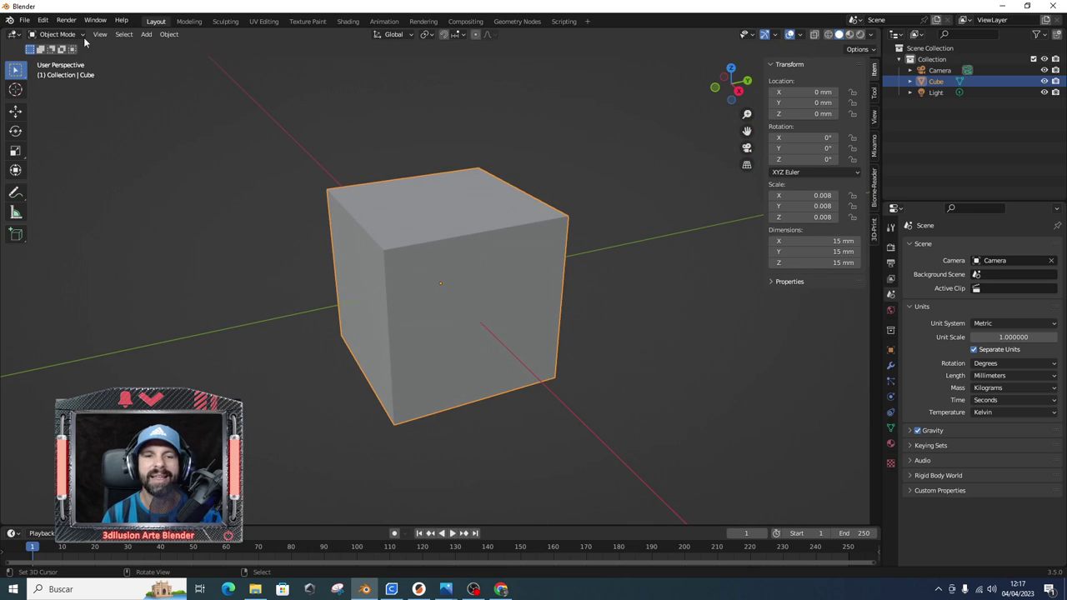
pyautogui.click(24, 19)
pyautogui.moveTo(41, 181)
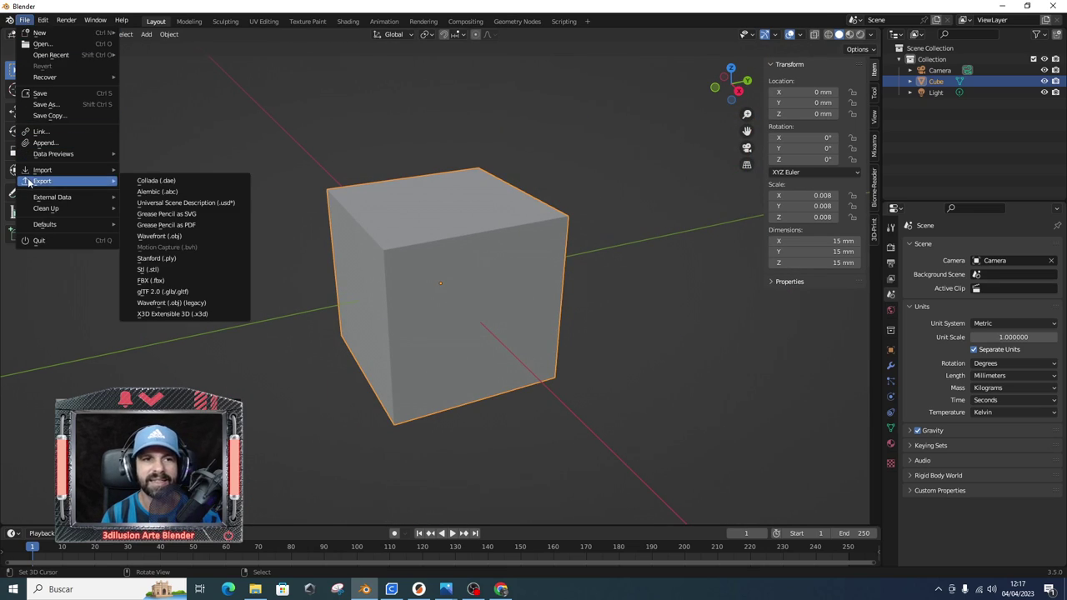
pyautogui.click(155, 271)
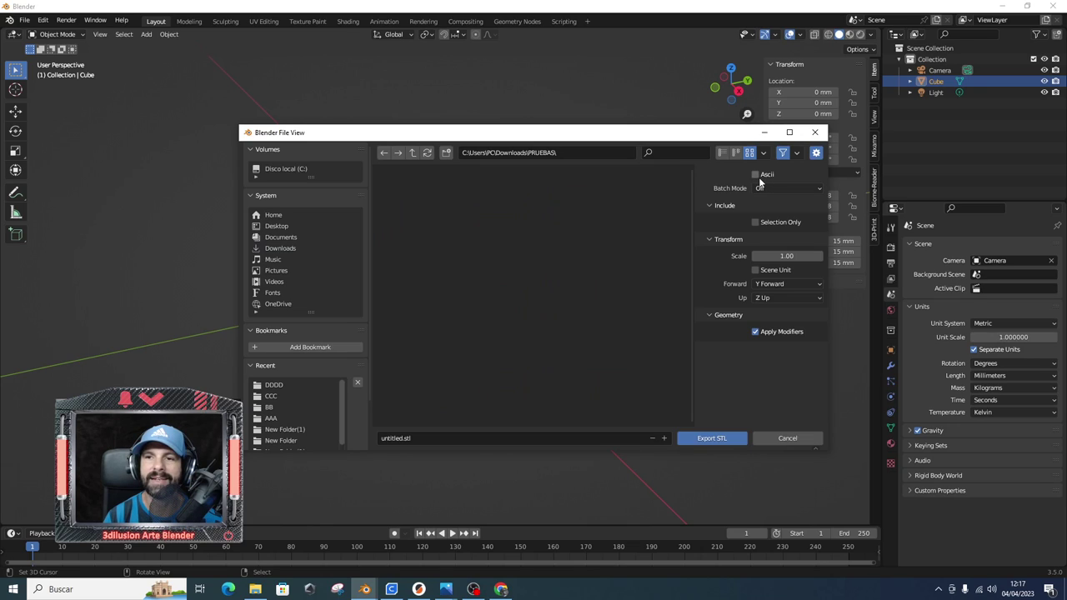
# Export the cube as ASCII STL untitled.stl with Selection Only.
pyautogui.click(755, 175)
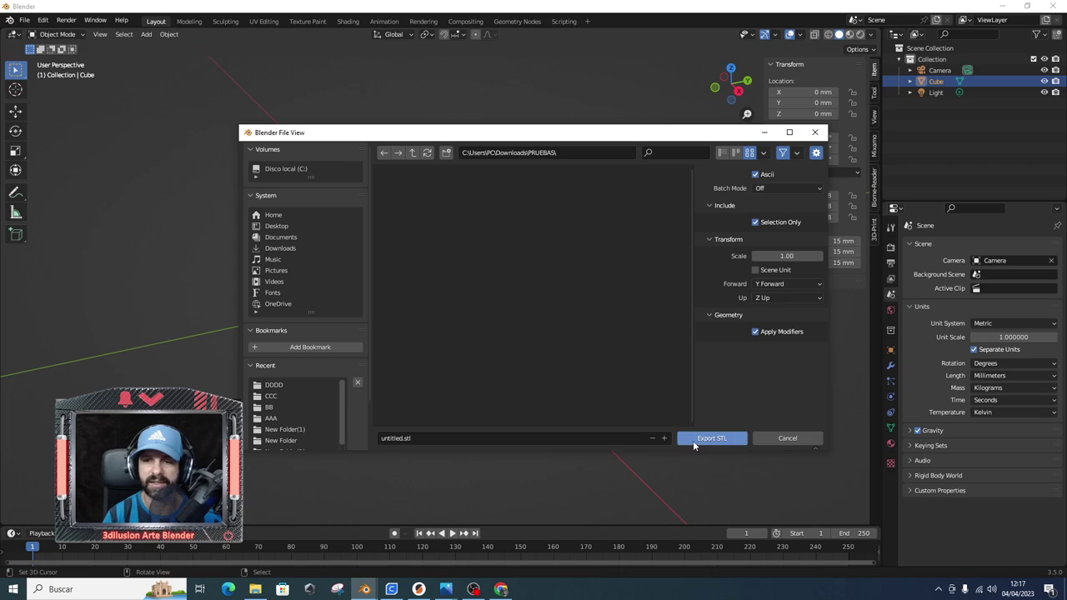
pyautogui.moveTo(590, 128); pyautogui.dragTo(453, 261)
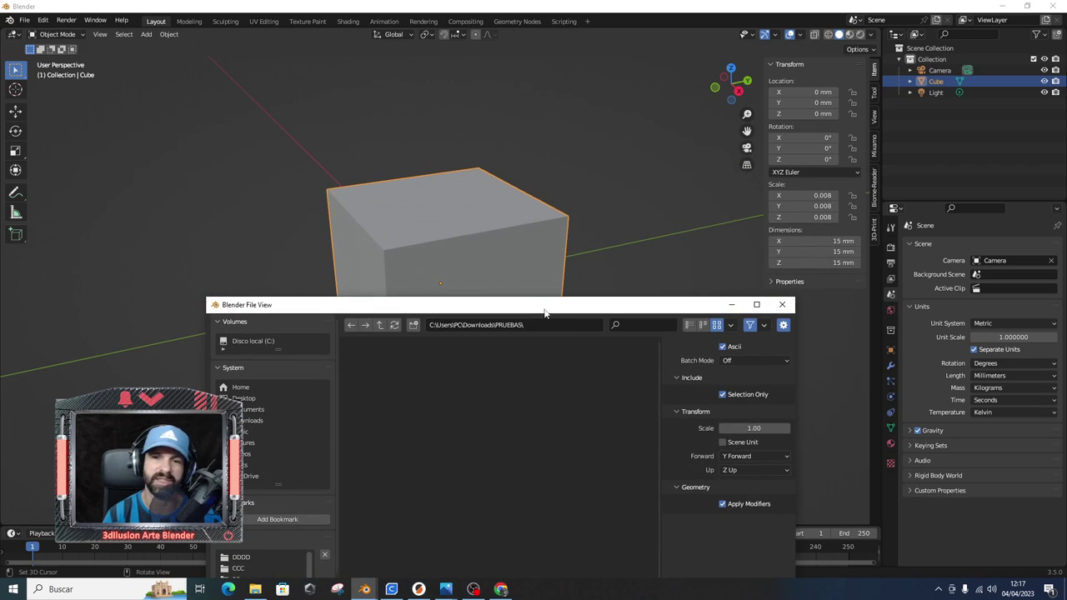
pyautogui.moveTo(545, 305); pyautogui.dragTo(543, 161)
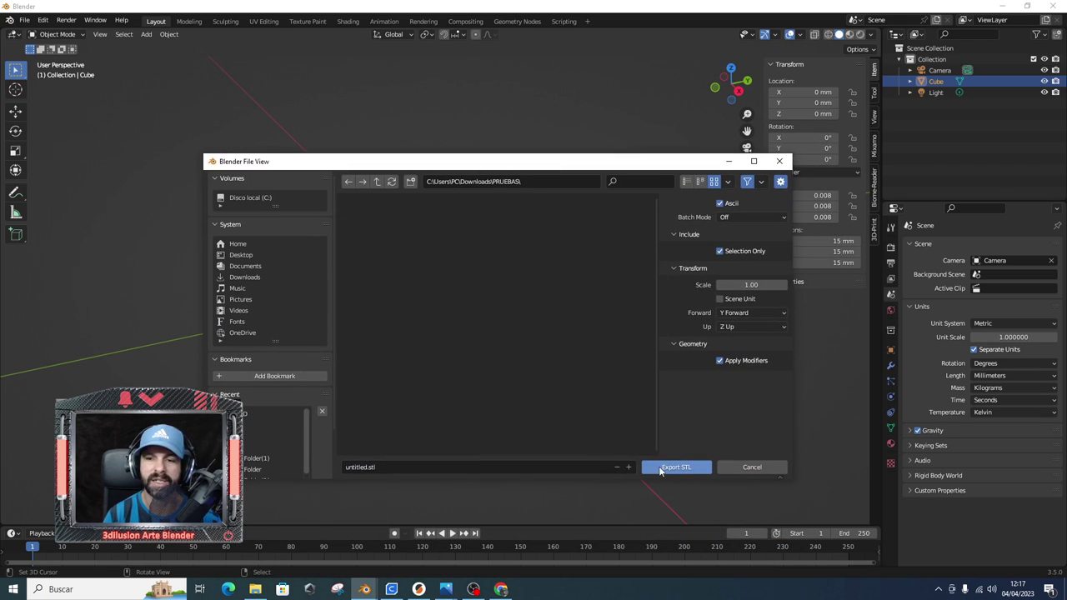
pyautogui.click(668, 468)
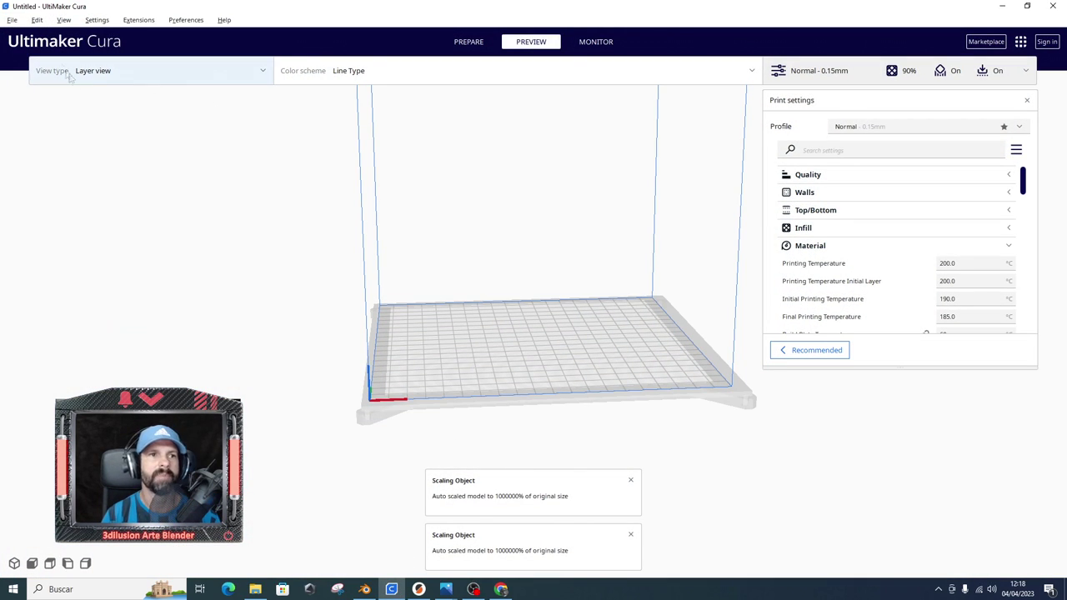
# Import untitled-Cube from the DDDD folder onto Cura's build plate.
pyautogui.click(13, 19)
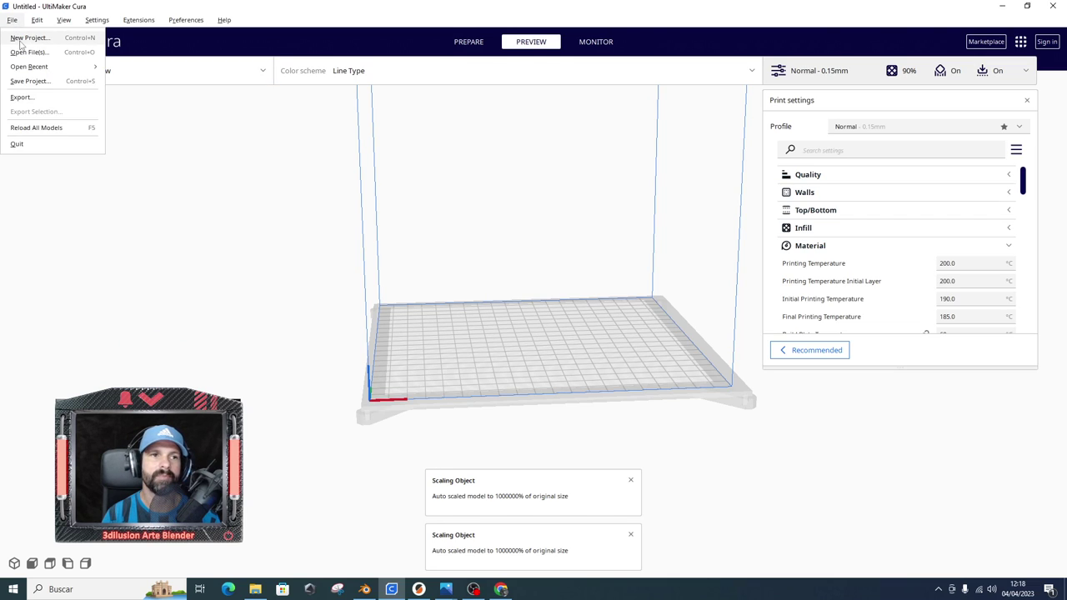
pyautogui.click(25, 52)
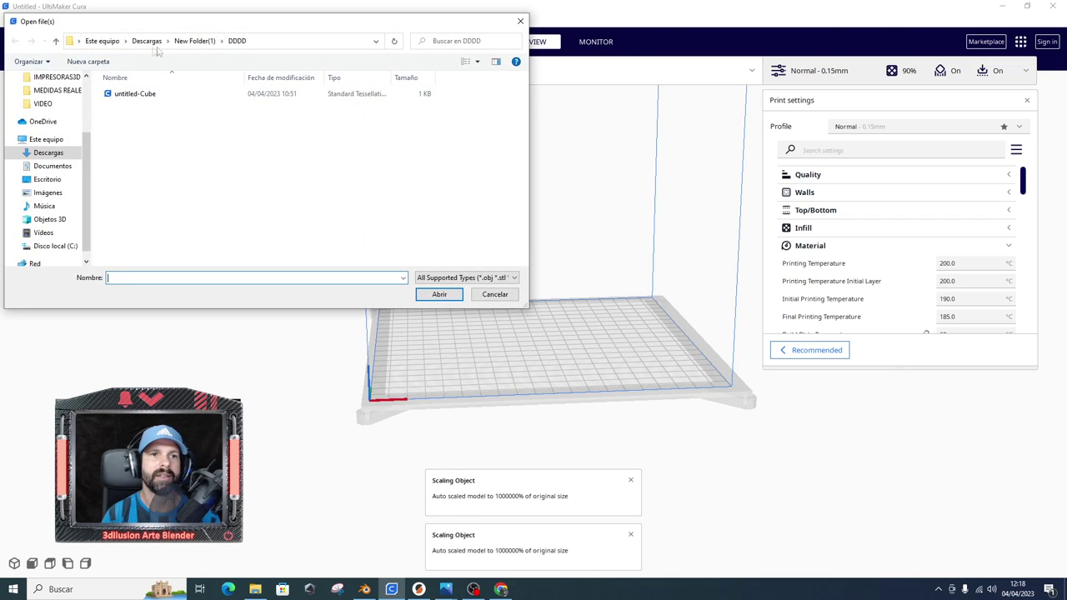
pyautogui.scroll(1, 36, 133)
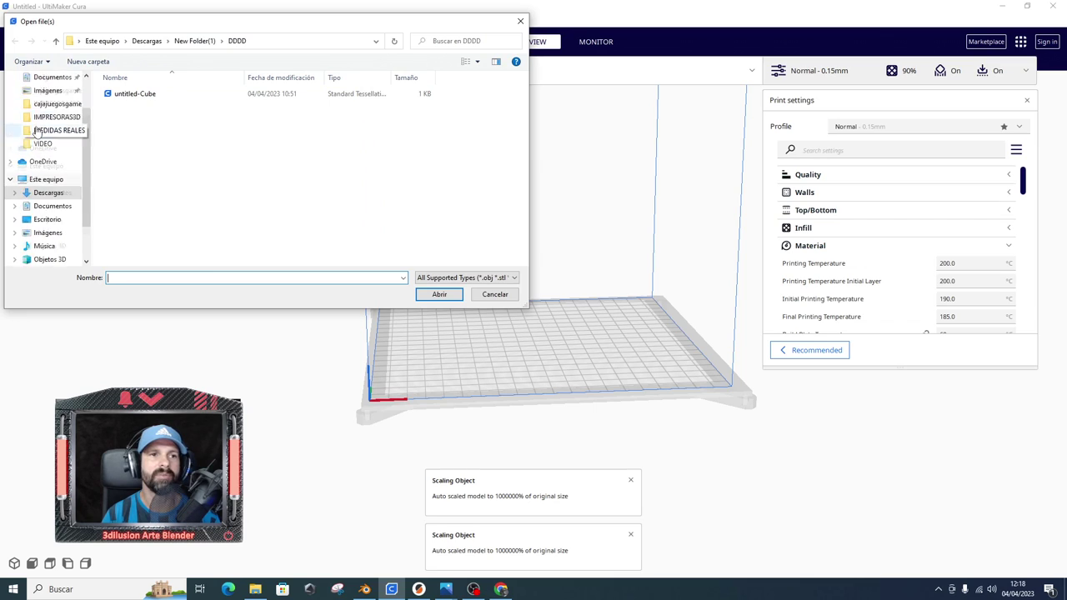
pyautogui.doubleClick(133, 94)
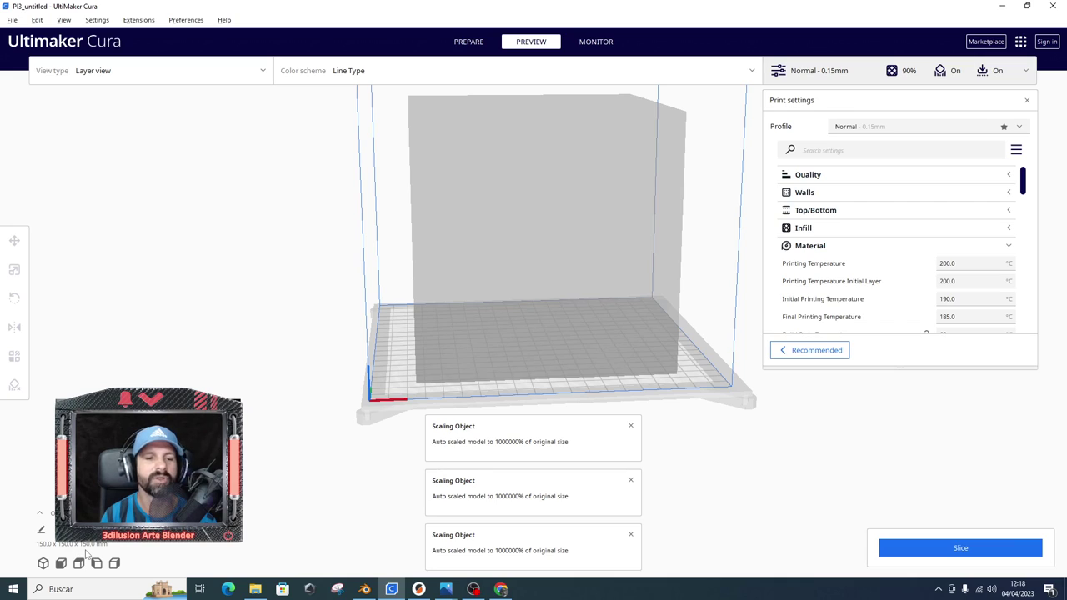
pyautogui.rightClick(522, 287)
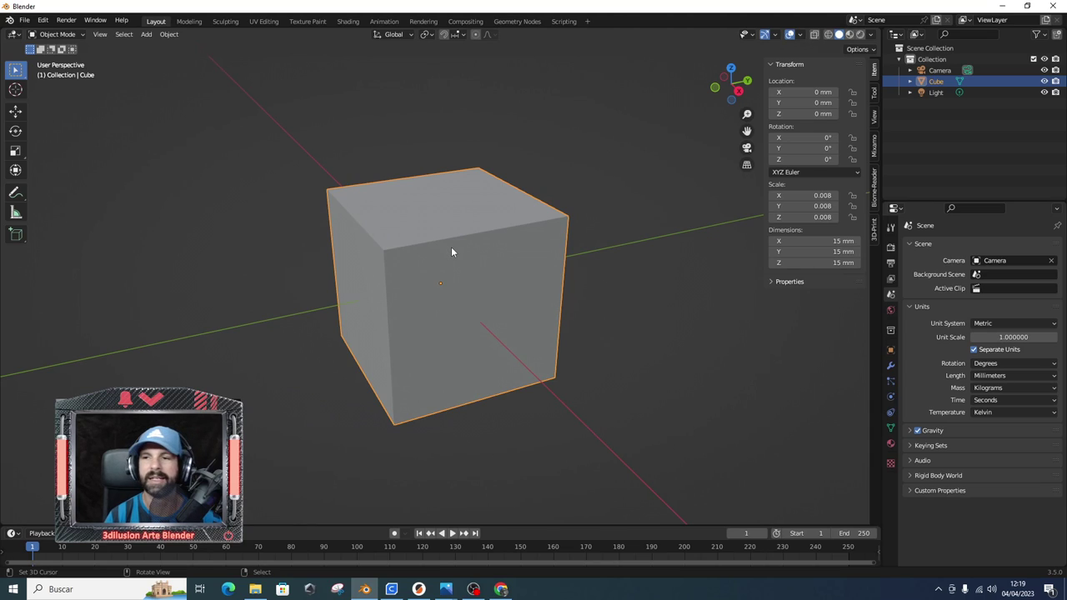
# Set the Blender scene Unit Scale to 0.001.
pyautogui.click(1009, 336)
pyautogui.write('0.00')
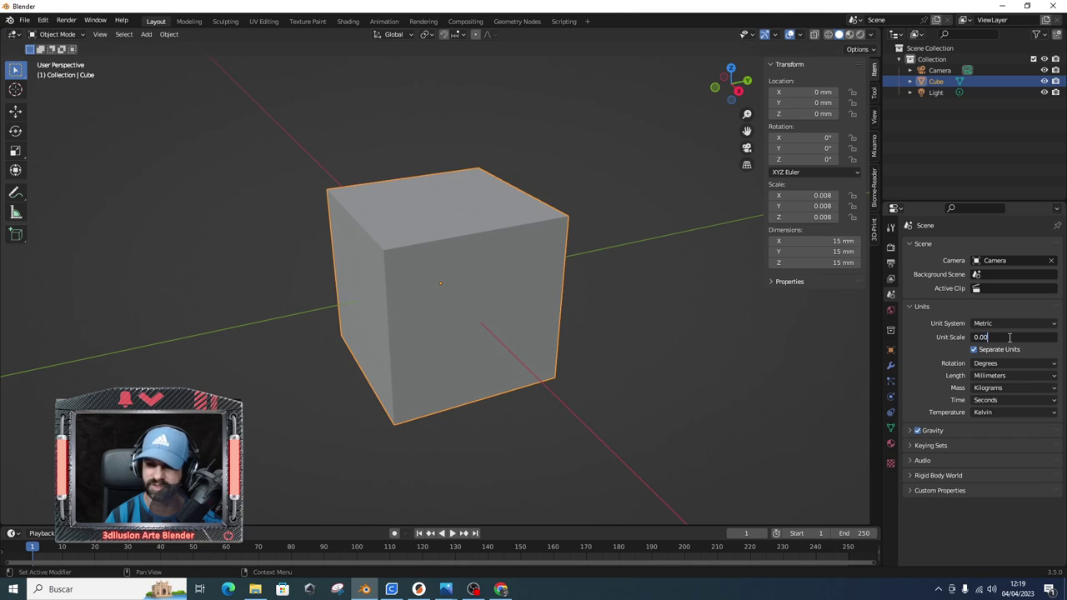
pyautogui.write('1')
pyautogui.press('Return')
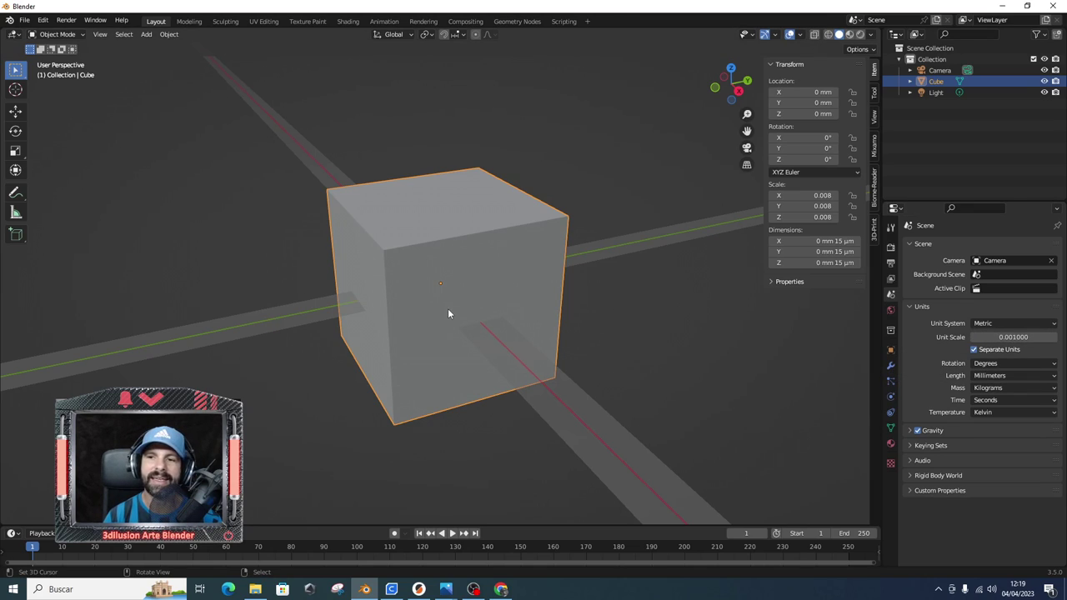
# Make the cube 15 mm on X, Y and Z at once.
pyautogui.moveTo(821, 241); pyautogui.dragTo(821, 263)
pyautogui.write('15')
pyautogui.press('Return')
pyautogui.press('KP_Decimal')
pyautogui.click(25, 19)
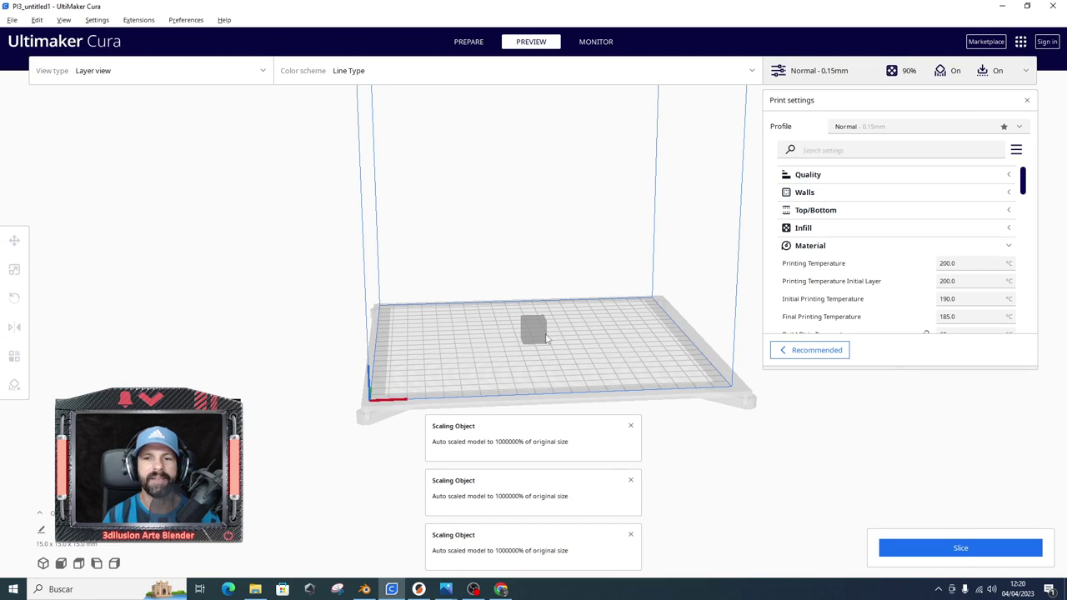
# Check the loaded cube's options in Cura, then list the Prusa i3 and i3 Mk2 printers.
pyautogui.rightClick(546, 338)
pyautogui.scroll(5, 536, 368)
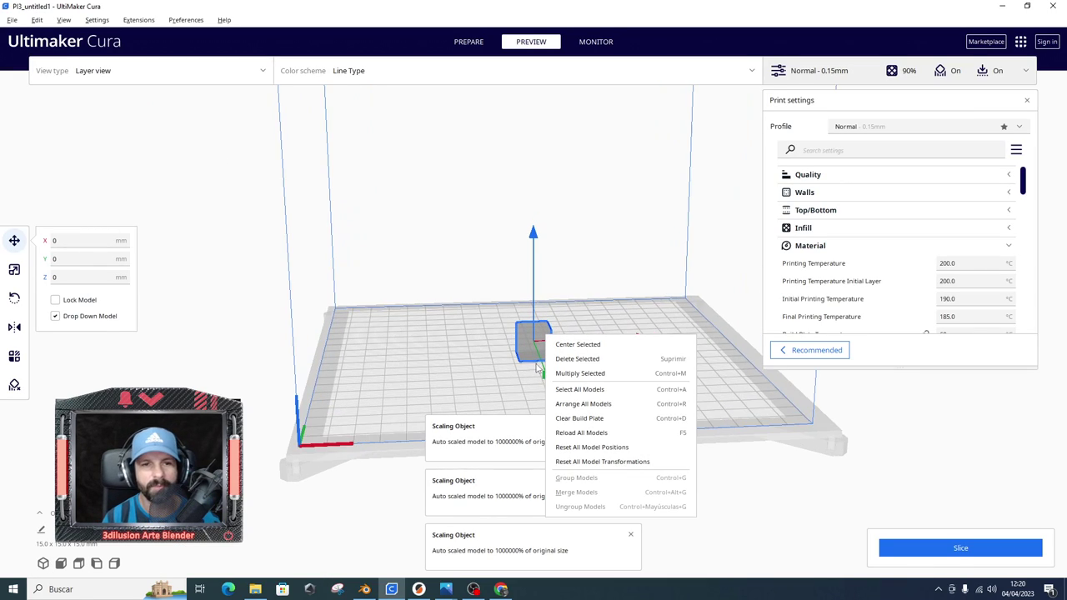
pyautogui.scroll(2, 367, 432)
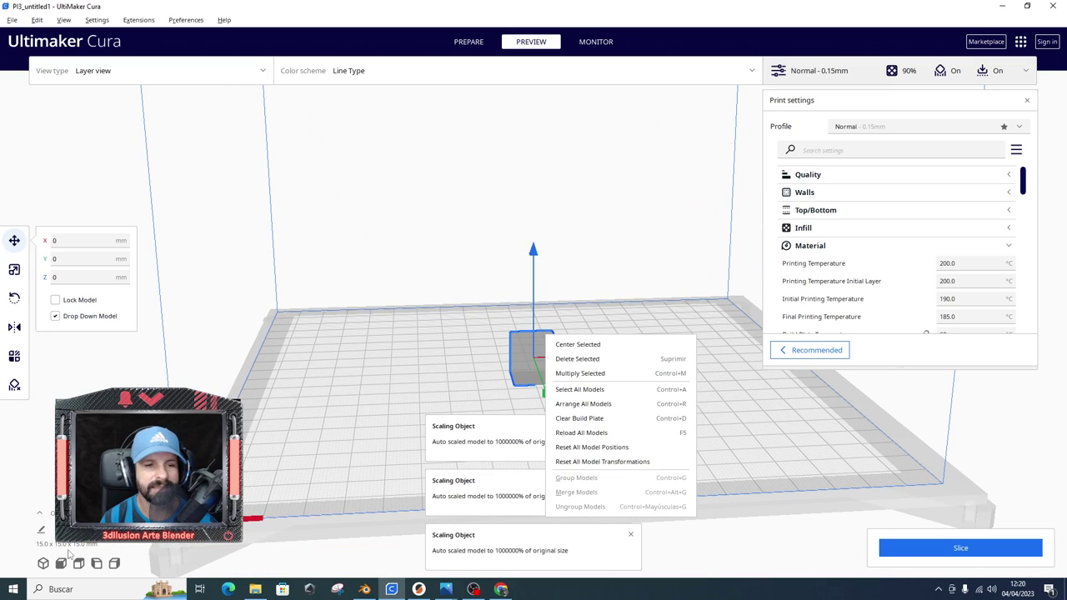
pyautogui.click(617, 245)
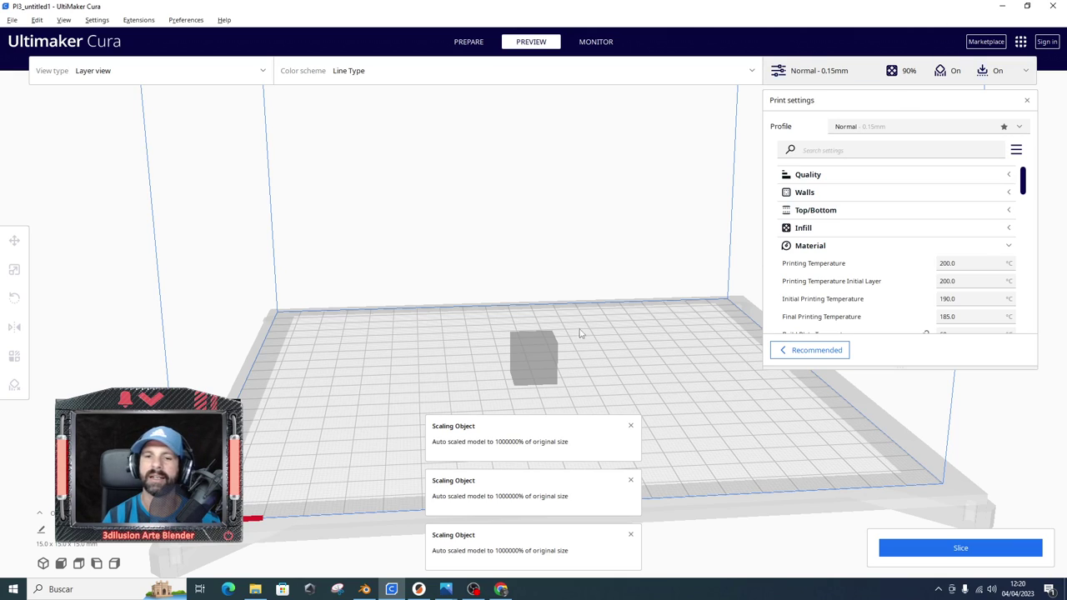
pyautogui.rightClick(542, 370)
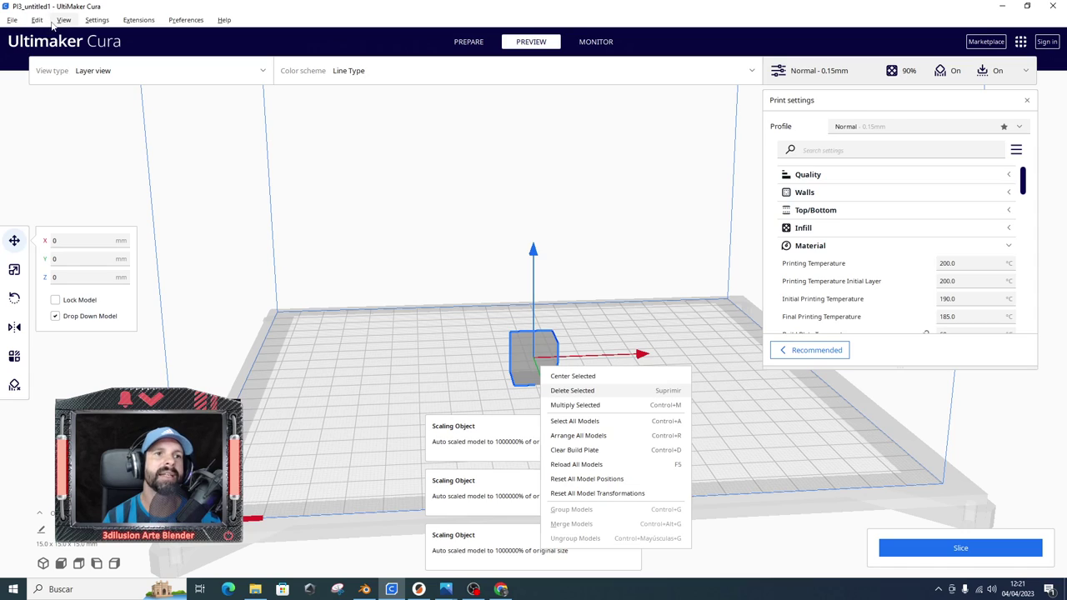
pyautogui.click(96, 20)
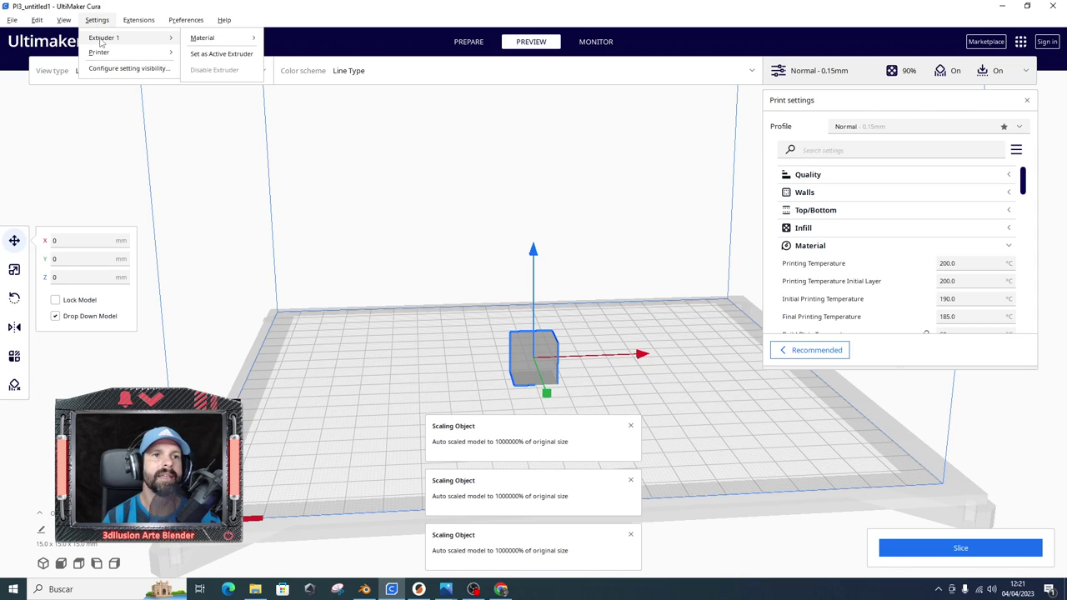
pyautogui.moveTo(100, 52)
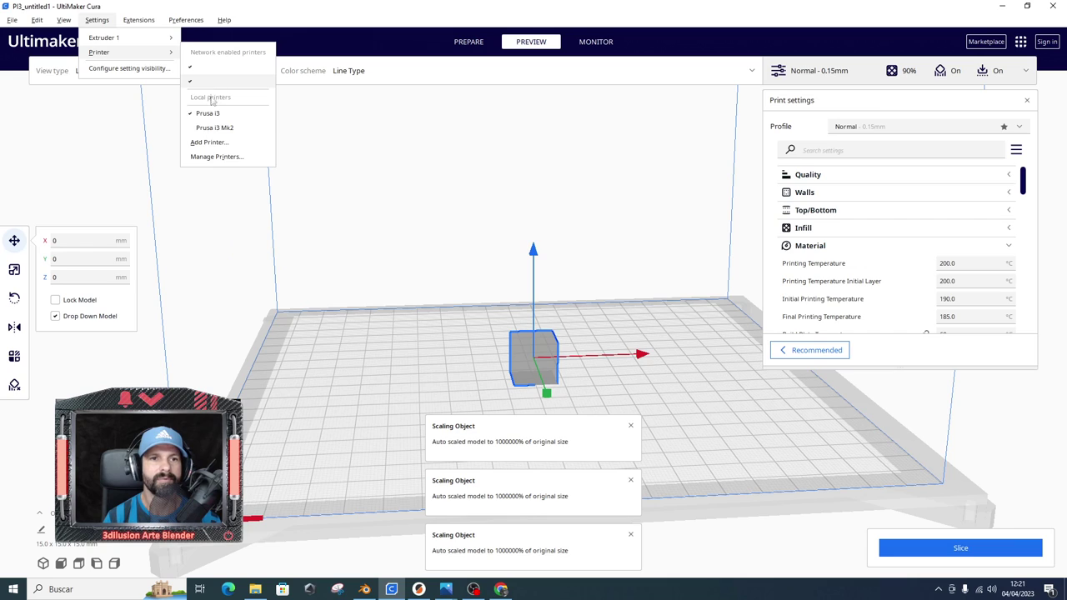
pyautogui.click(208, 143)
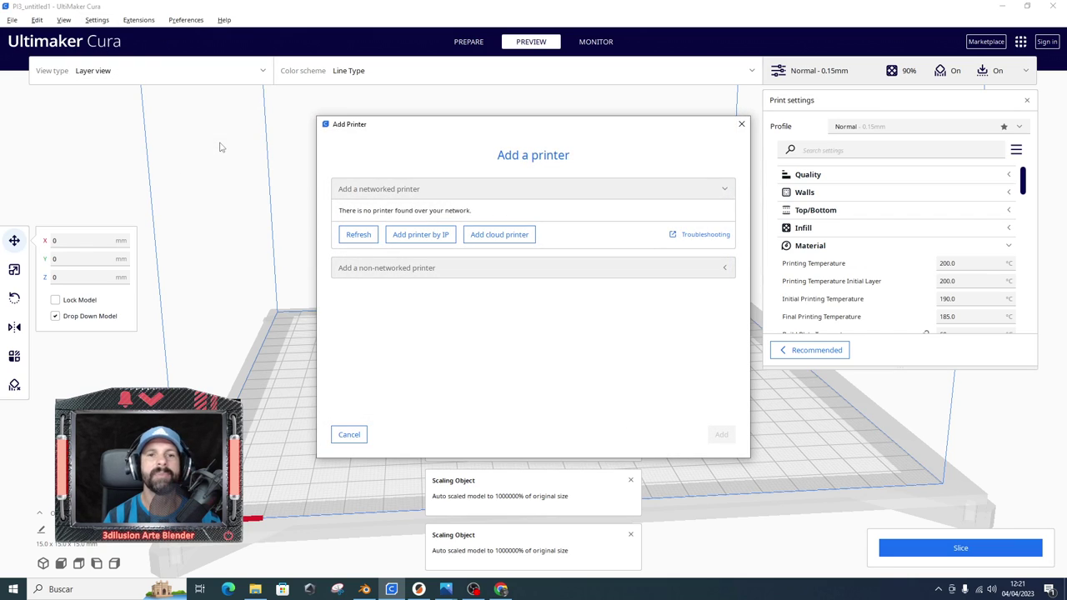
pyautogui.click(411, 268)
pyautogui.scroll(-1, 411, 275)
pyautogui.scroll(-5, 413, 283)
pyautogui.scroll(-5, 400, 287)
pyautogui.scroll(-5, 375, 291)
pyautogui.scroll(-3, 365, 292)
pyautogui.scroll(-3, 363, 286)
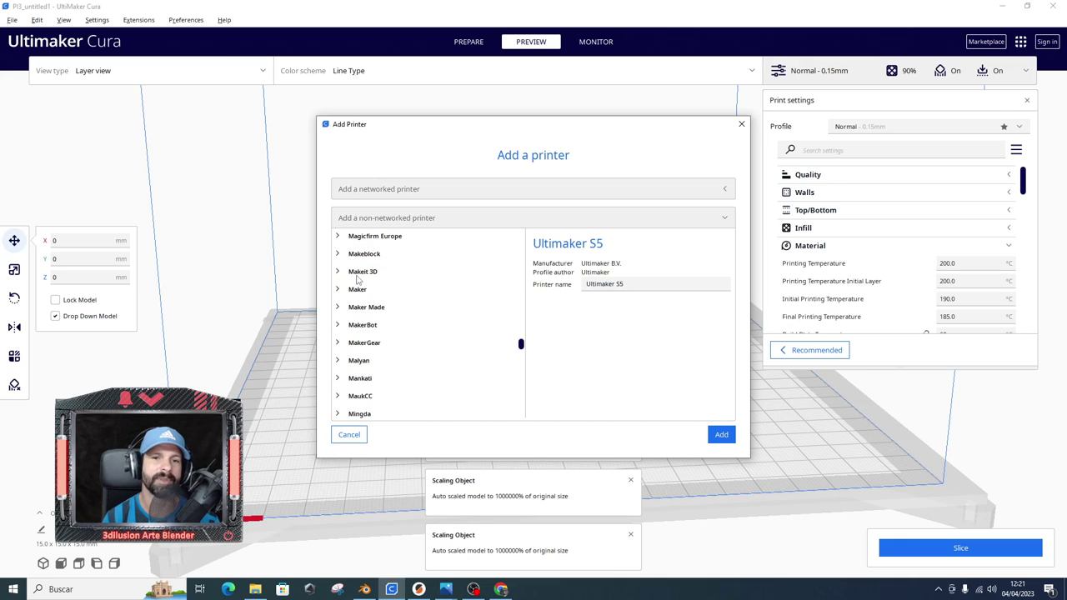
pyautogui.click(359, 275)
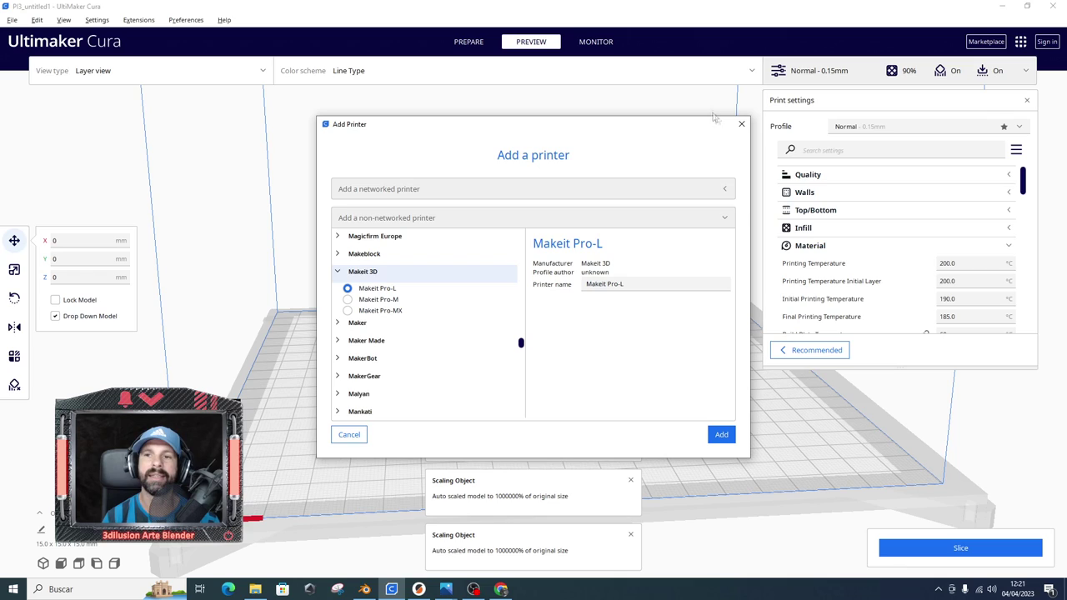
pyautogui.click(740, 123)
pyautogui.click(94, 20)
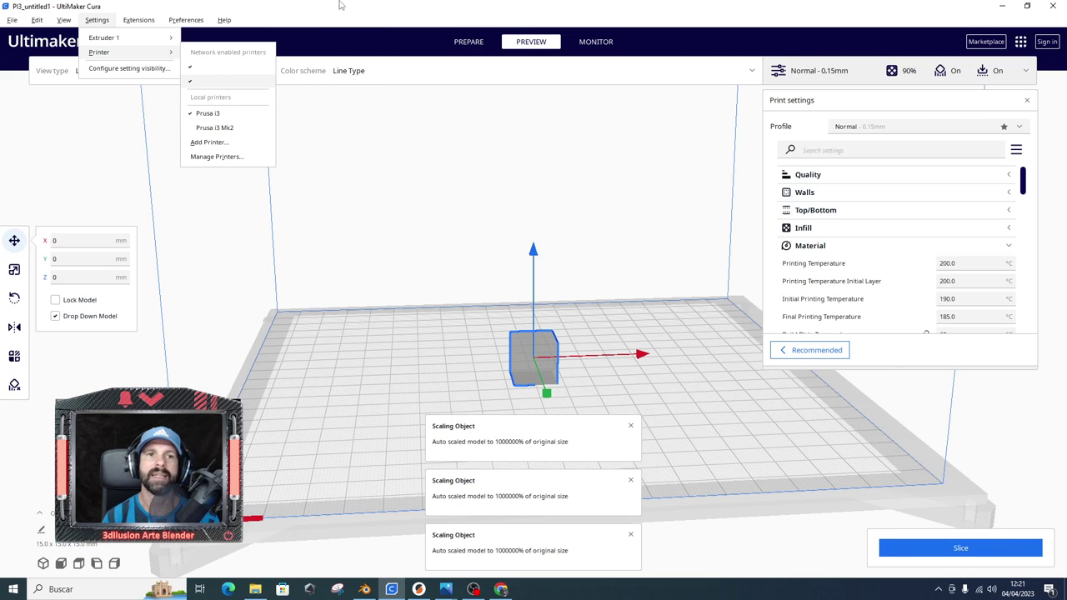
pyautogui.press('Left')
pyautogui.press('Left')
pyautogui.press('Left')
pyautogui.press('Left')
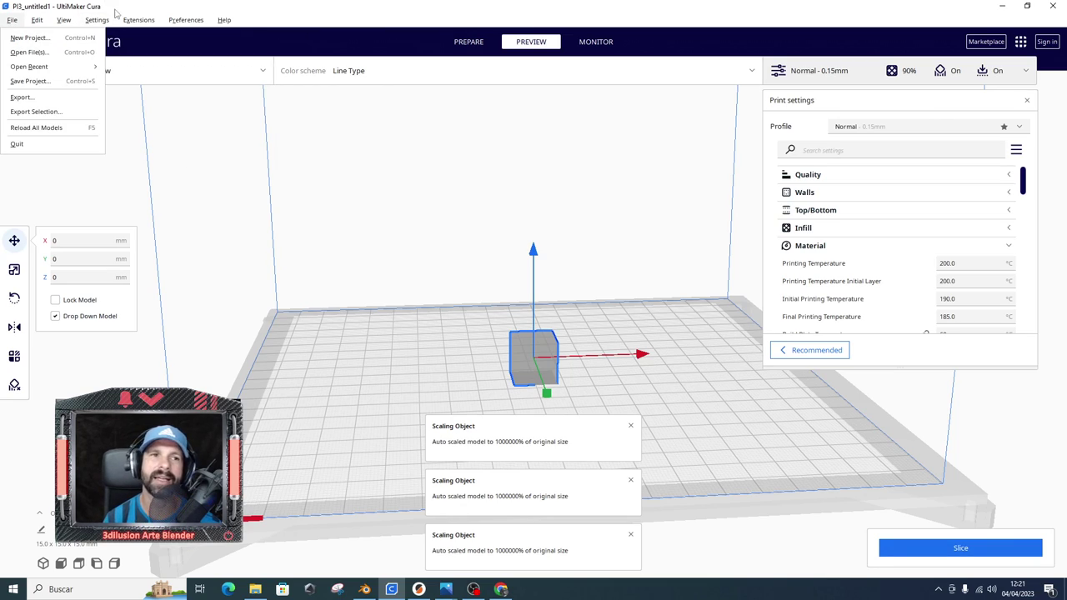
pyautogui.moveTo(950, 298)
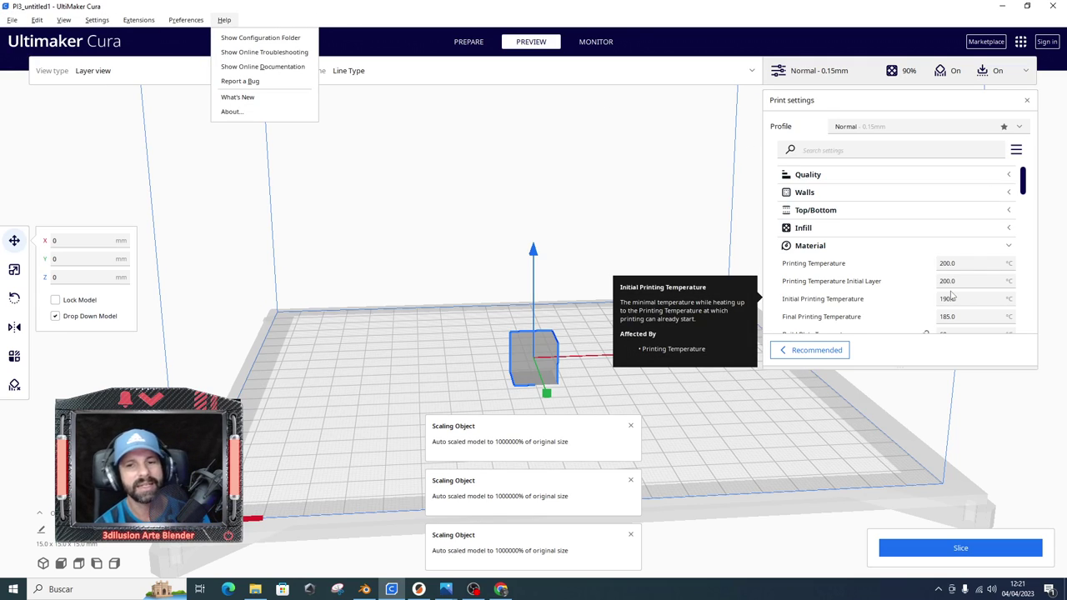
# Close the menus and scroll to the 200.0 °C printing and 60 °C build plate temperatures.
pyautogui.click(836, 263)
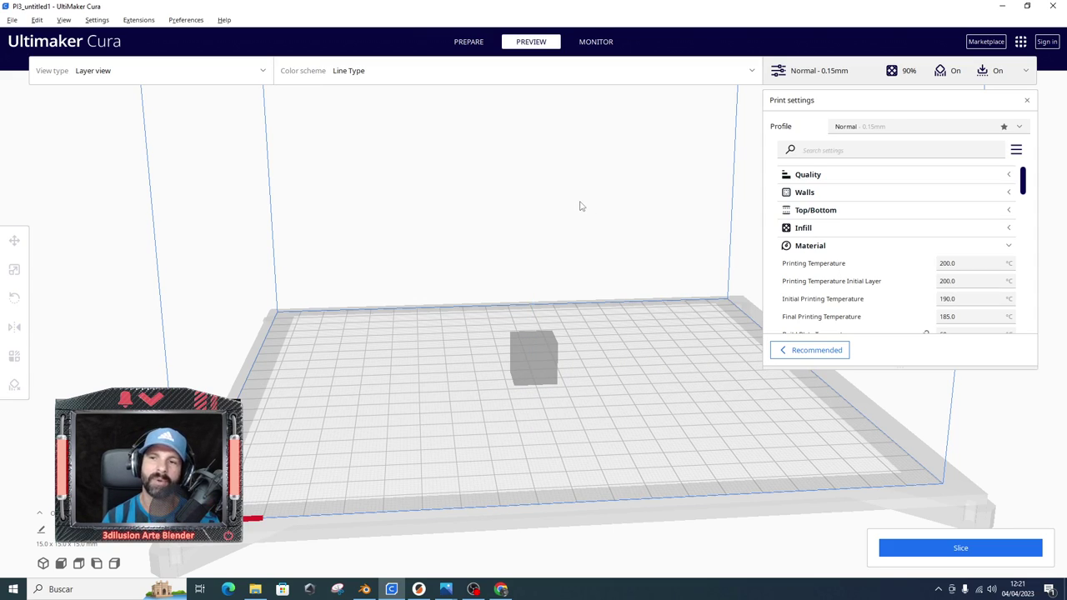
pyautogui.scroll(-1, 829, 239)
pyautogui.scroll(-1, 829, 239)
pyautogui.scroll(2, 917, 192)
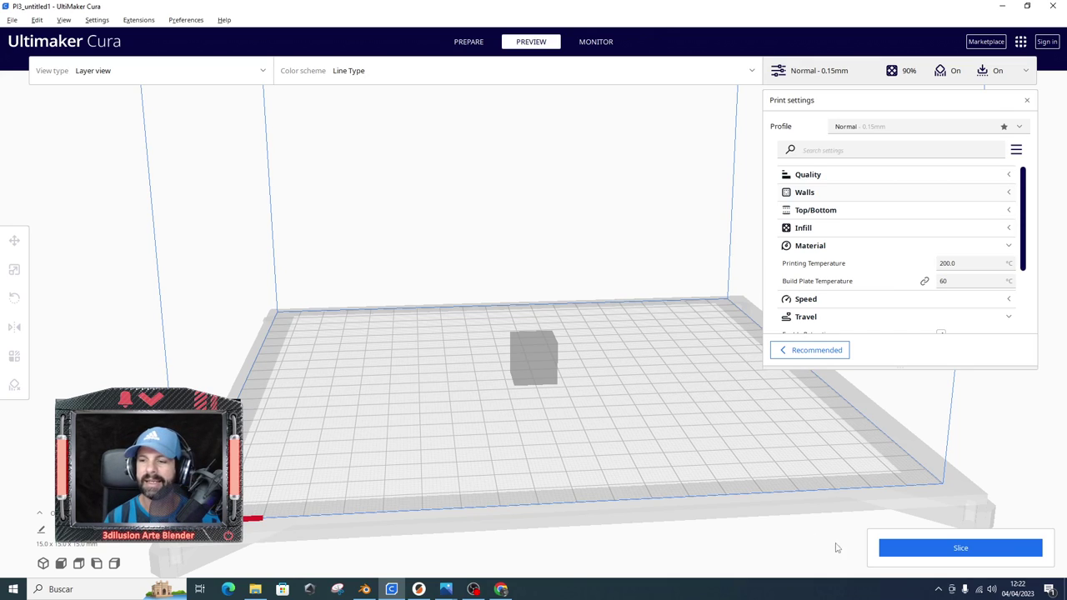
# Slice the cube and scrub through the layers of the 10-minute, 2 g preview.
pyautogui.click(960, 549)
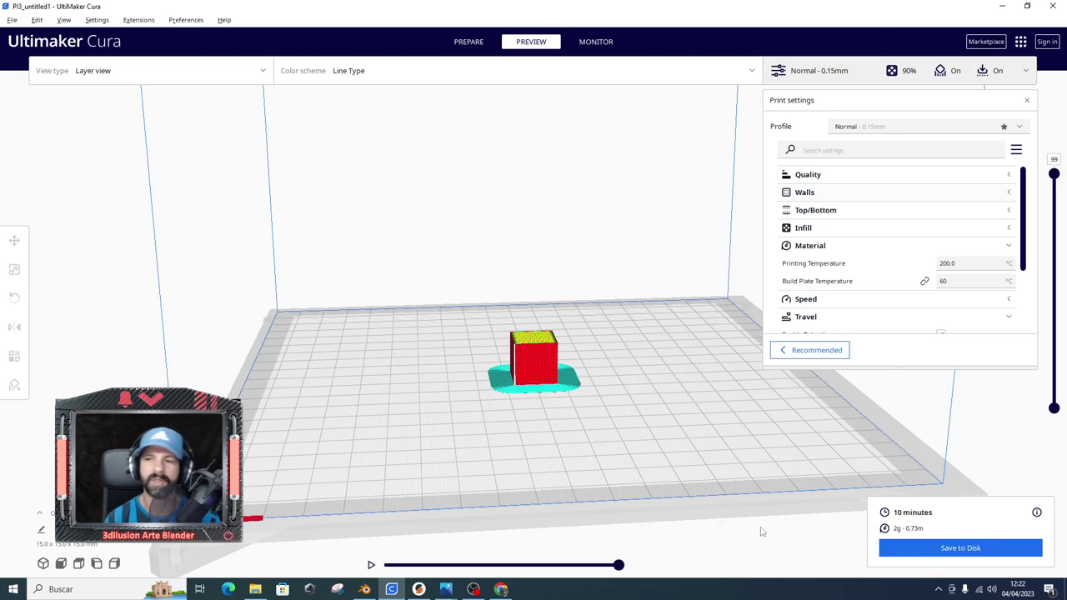
pyautogui.scroll(3, 539, 408)
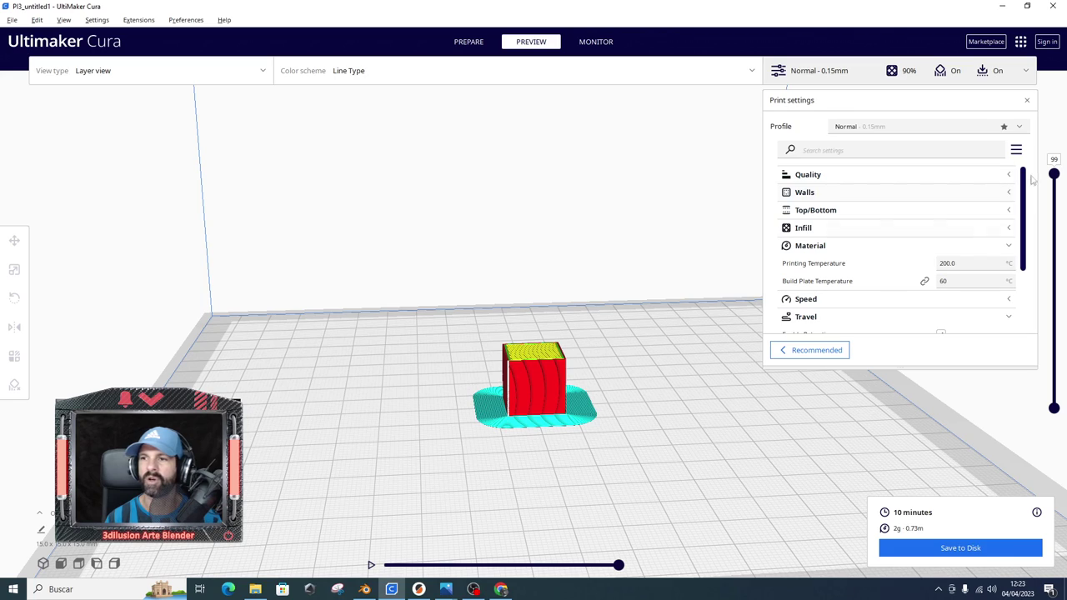
pyautogui.moveTo(1055, 173)
pyautogui.mouseDown()
pyautogui.moveTo(1055, 391)
pyautogui.moveTo(1053, 319)
pyautogui.moveTo(1055, 365)
pyautogui.mouseUp()
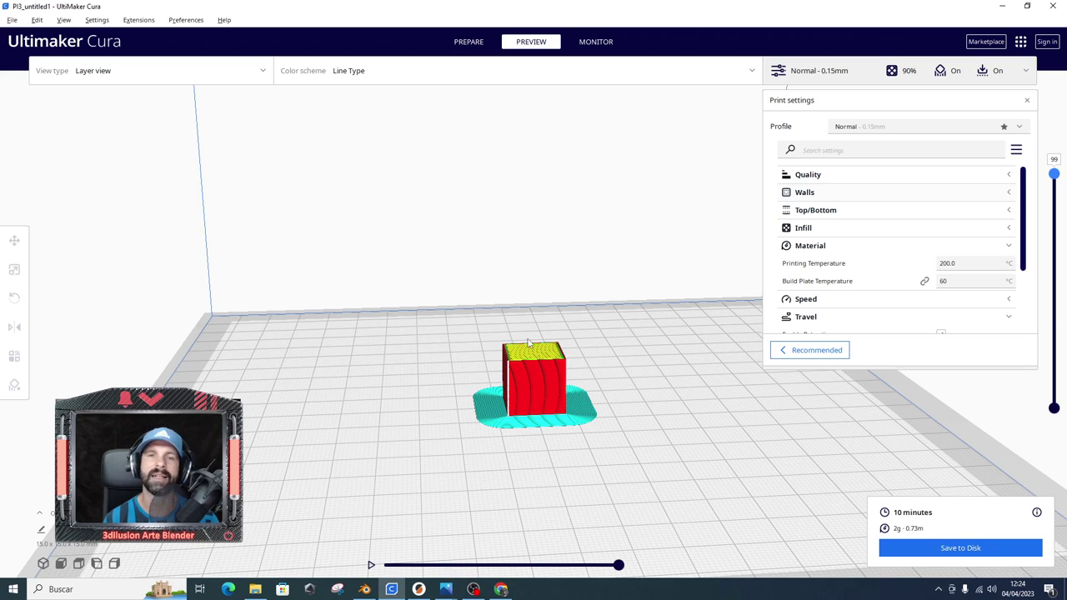
# Change Printing Temperature to 201 °C and re-slice the cube.
pyautogui.doubleClick(946, 263)
pyautogui.write('201')
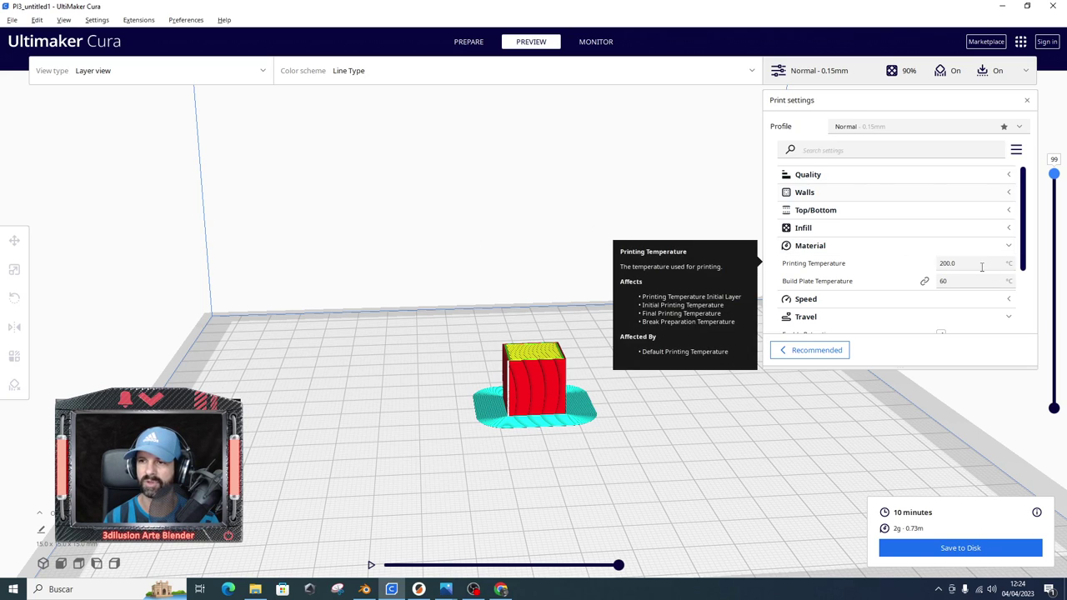
pyautogui.rightClick(527, 359)
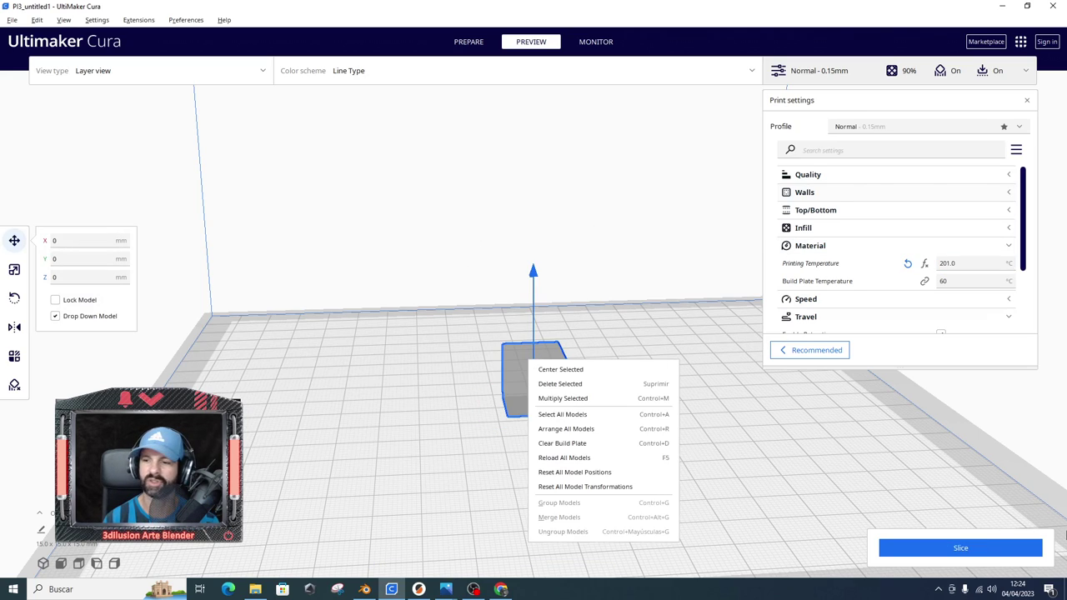
pyautogui.click(934, 548)
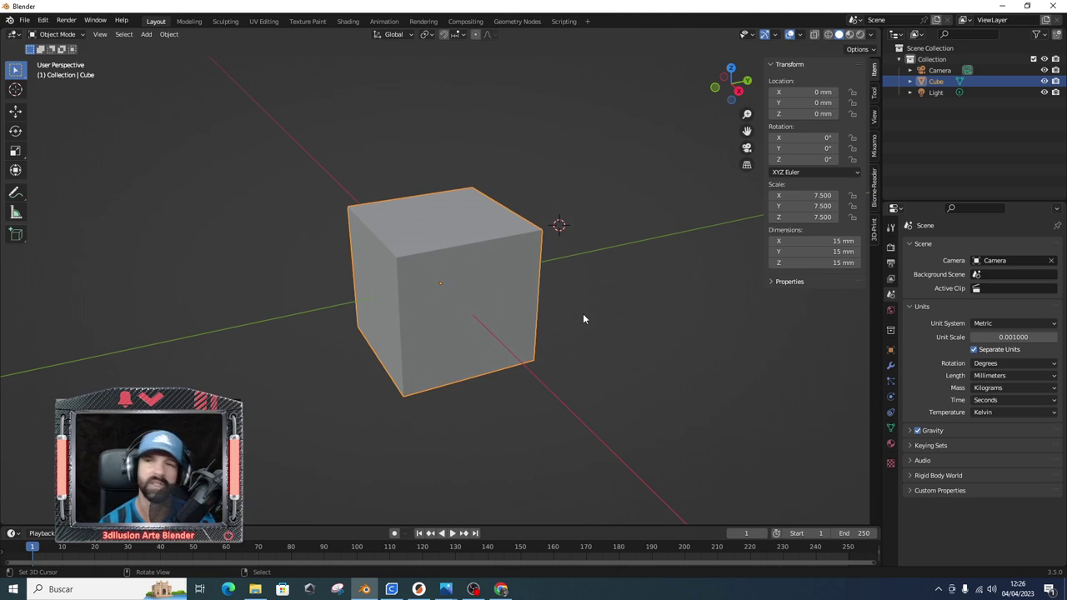
pyautogui.click(14, 17)
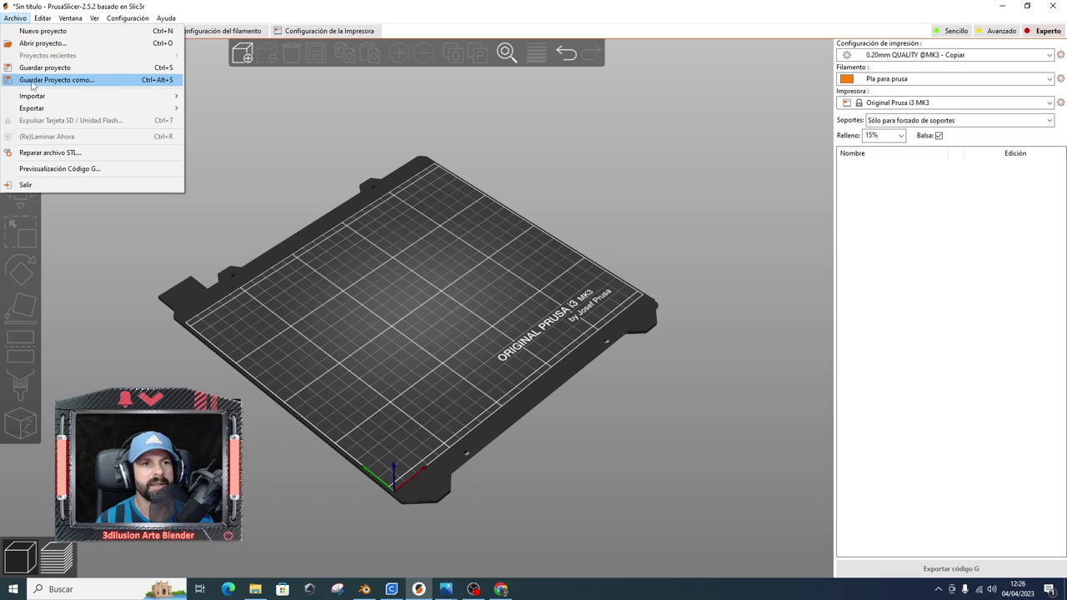
# Start a new empty project and bring up the Impresora preset options.
pyautogui.click(41, 31)
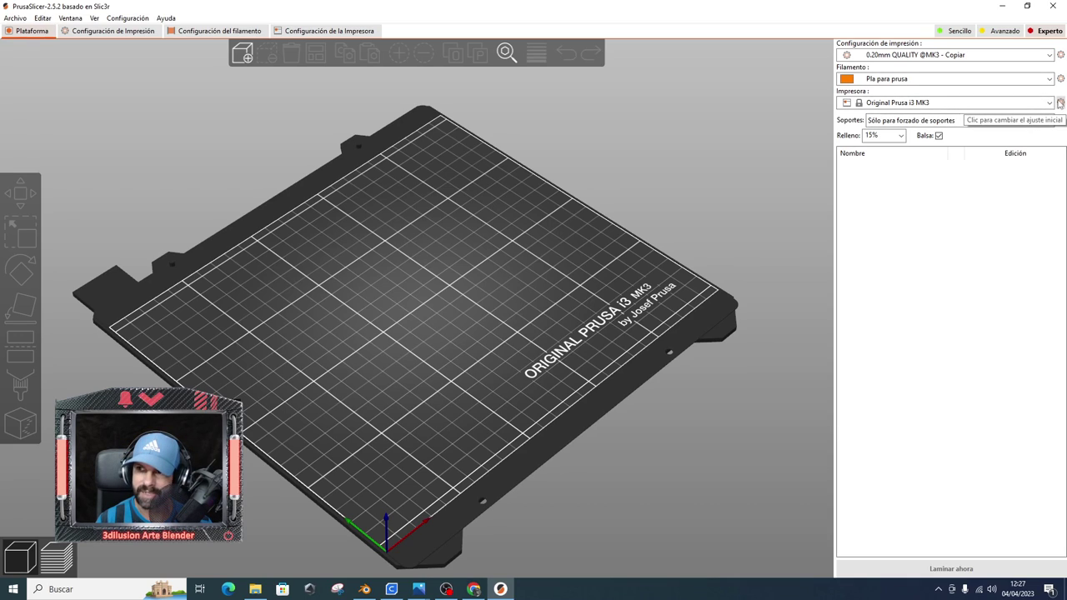
pyautogui.click(1061, 103)
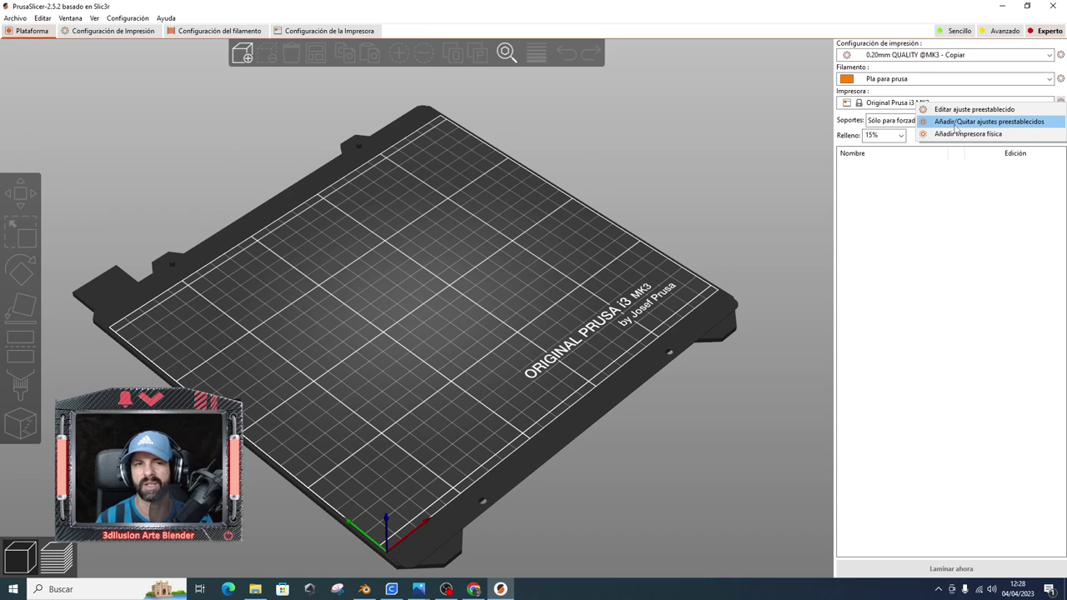
# Browse the Configuration Wizard pages back to Prusa FFF, then close it without changing presets.
pyautogui.click(955, 123)
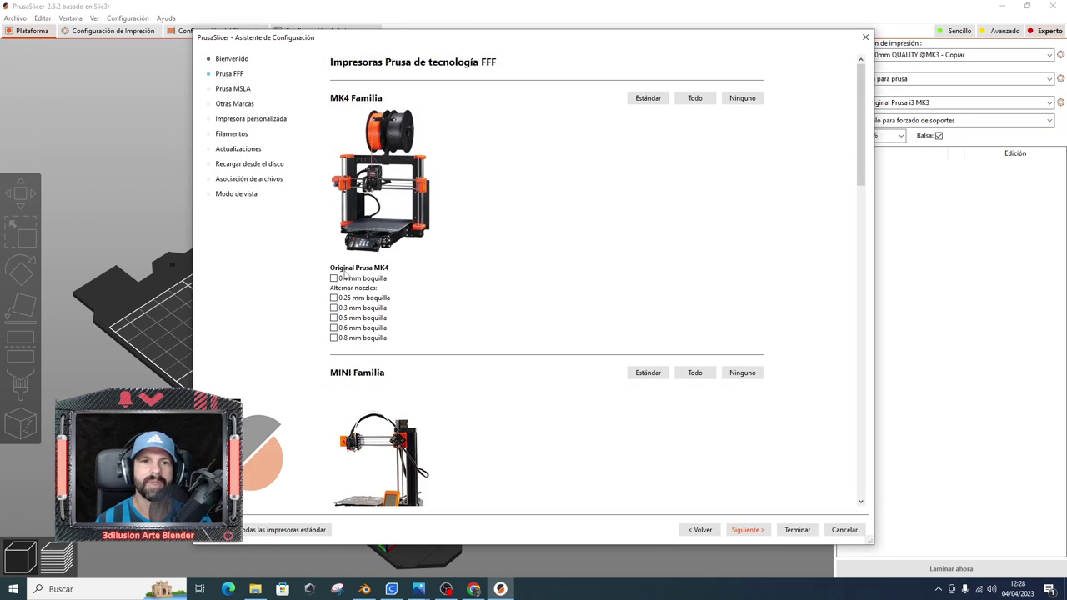
pyautogui.click(239, 92)
pyautogui.click(235, 105)
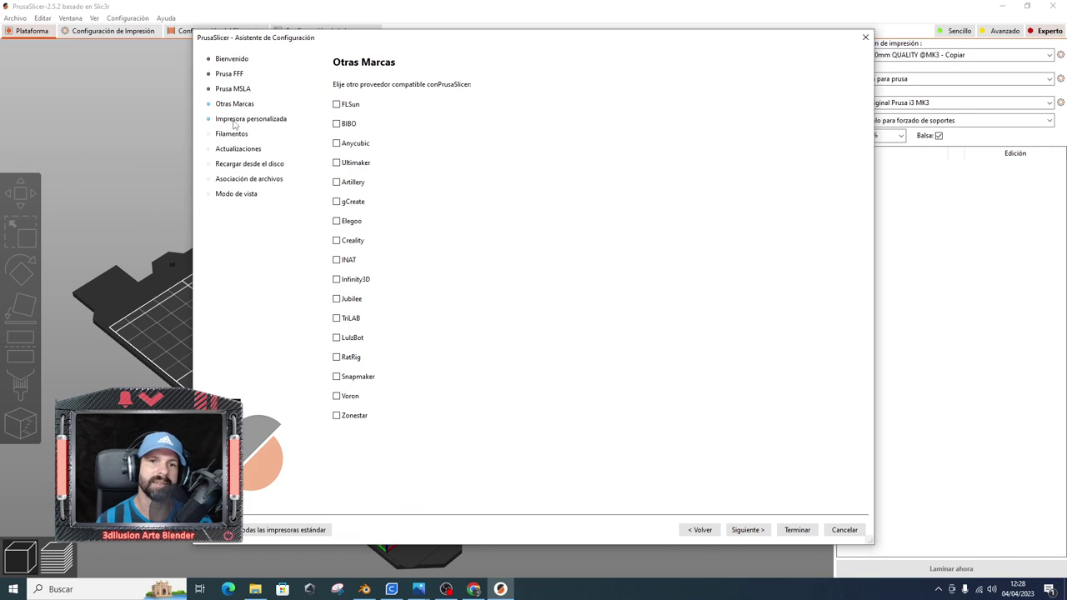
pyautogui.click(234, 120)
pyautogui.click(232, 135)
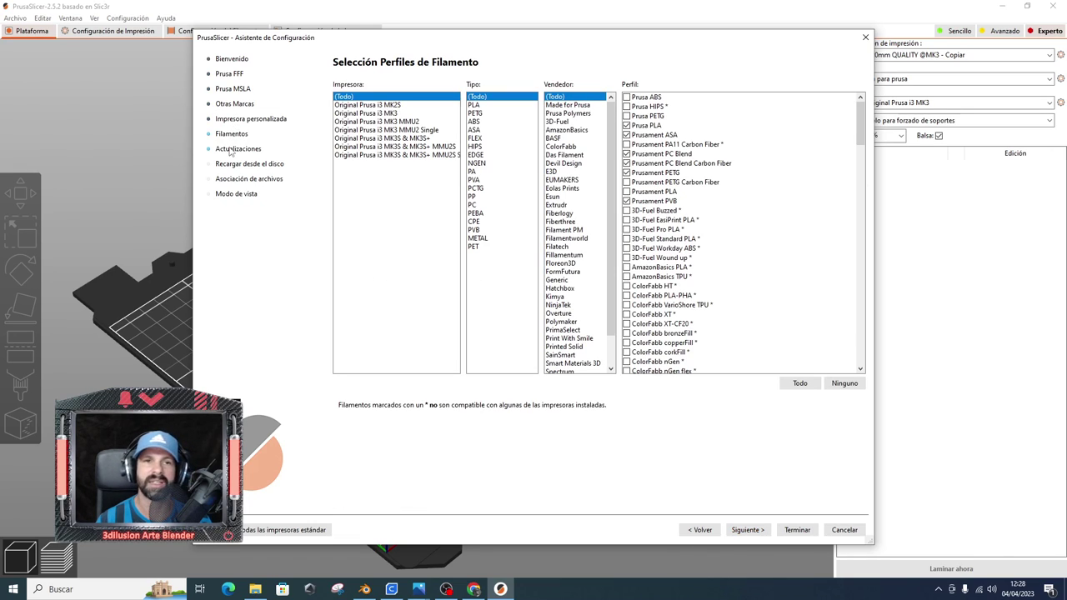
pyautogui.click(233, 150)
pyautogui.click(232, 165)
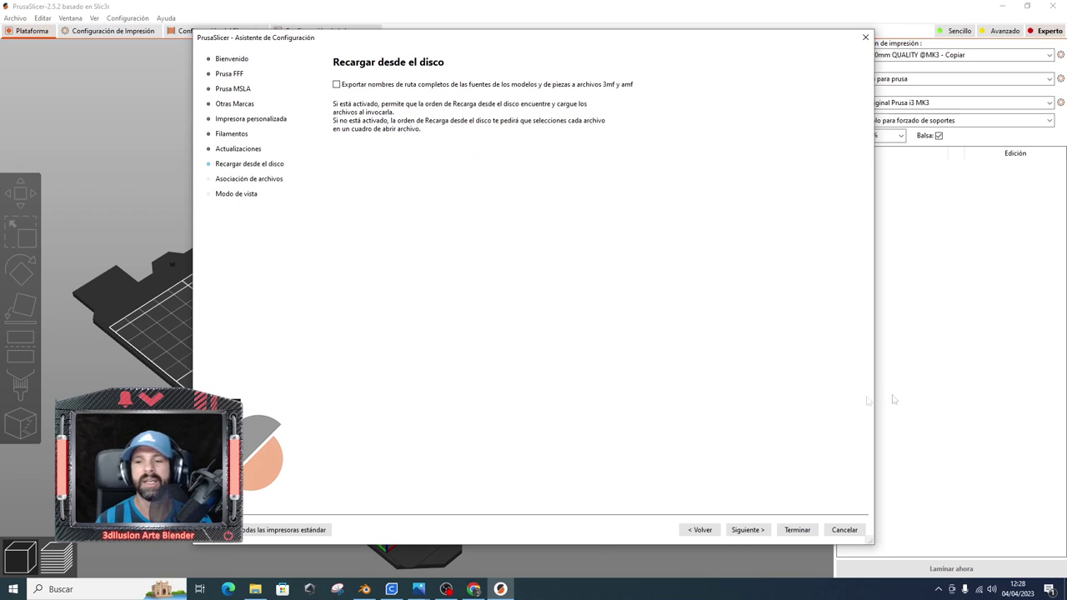
pyautogui.click(233, 75)
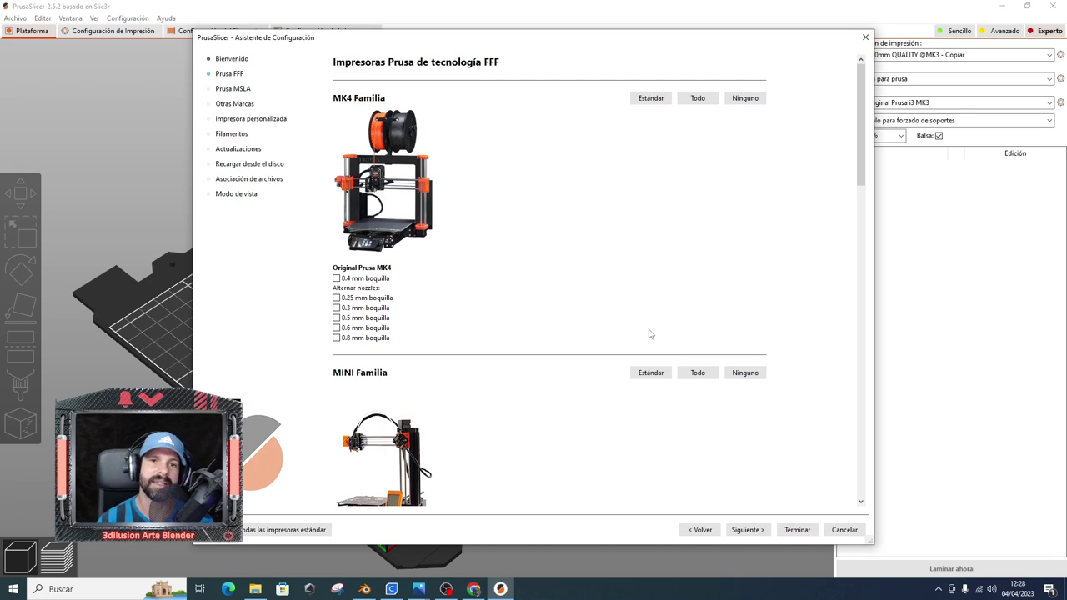
pyautogui.click(865, 38)
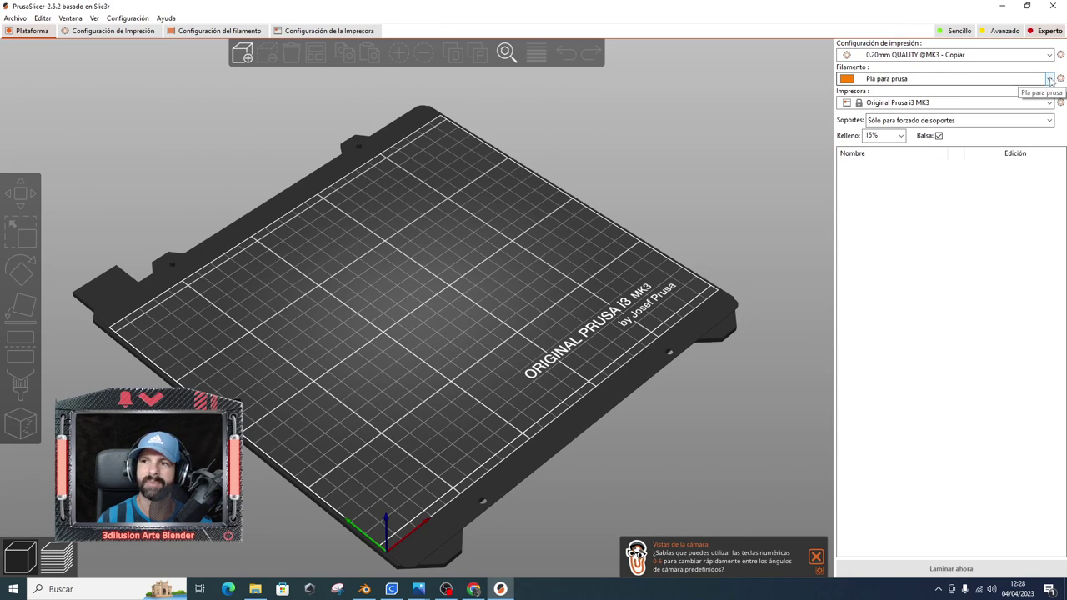
pyautogui.click(1047, 79)
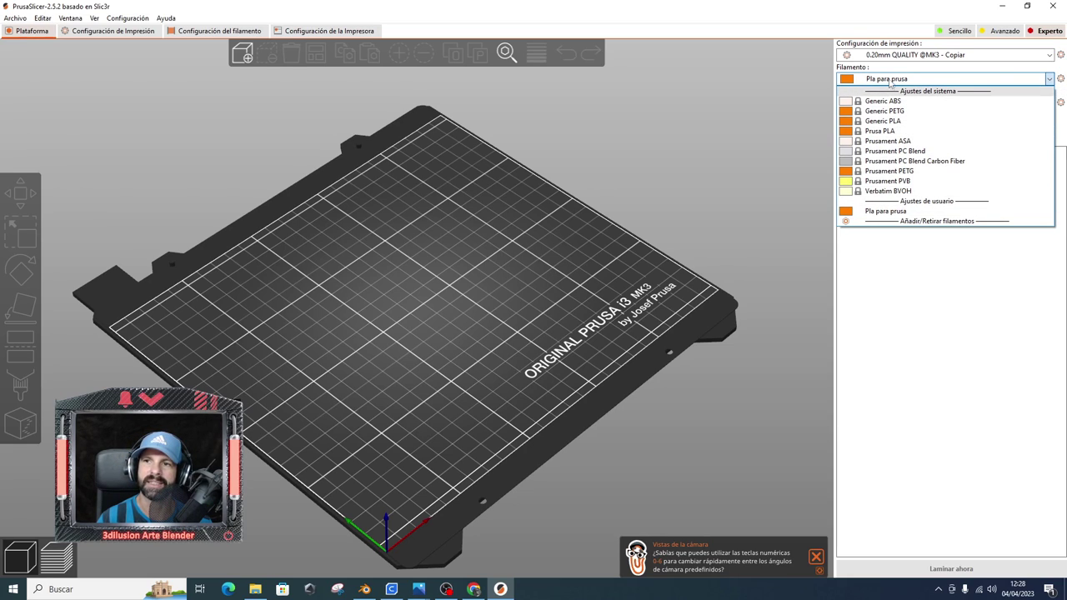
pyautogui.click(1060, 78)
pyautogui.click(1060, 78)
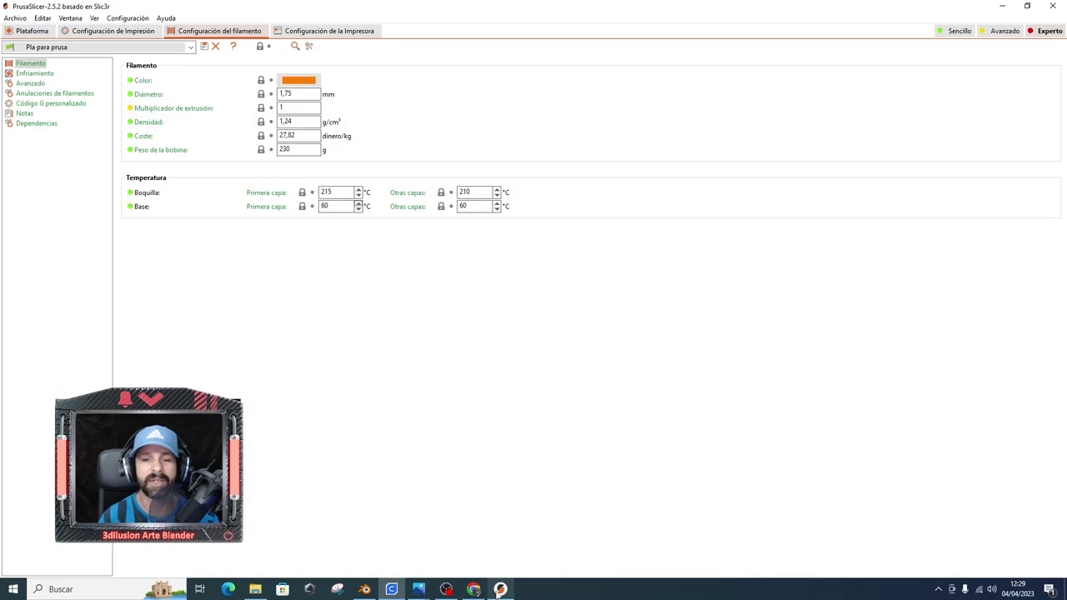
pyautogui.click(500, 589)
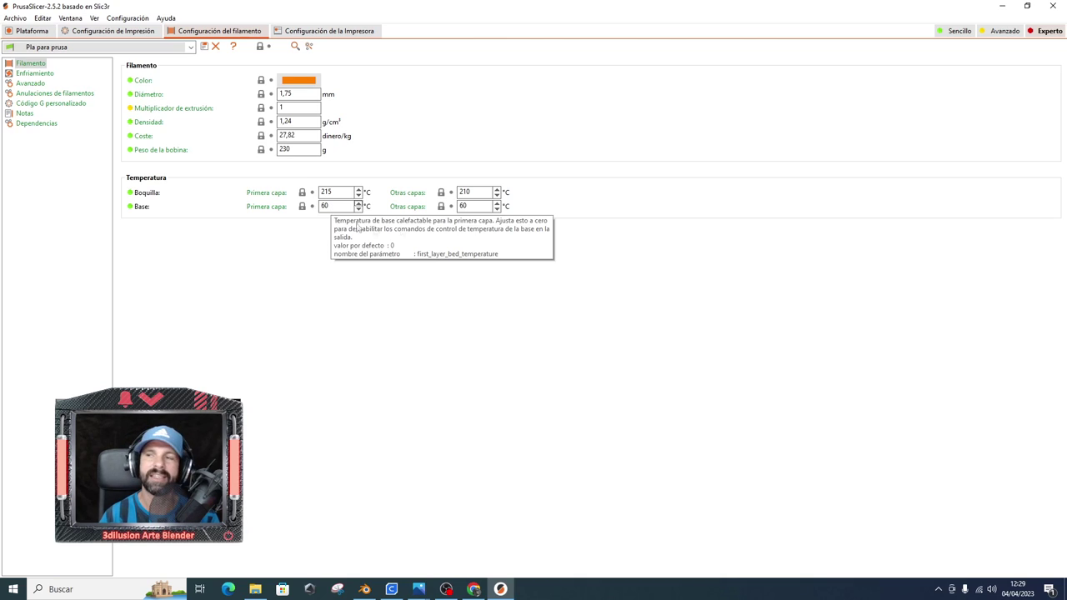
pyautogui.hotkey('ctrl', '1')
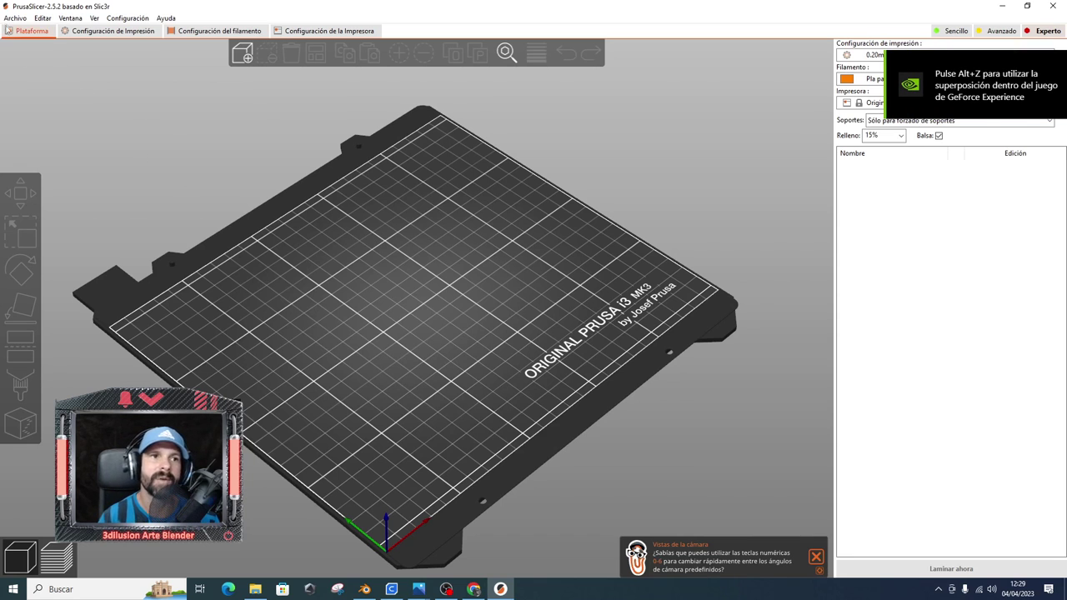
# Import untitled1.stl onto the bed and zoom in on the 15 mm cube.
pyautogui.click(15, 18)
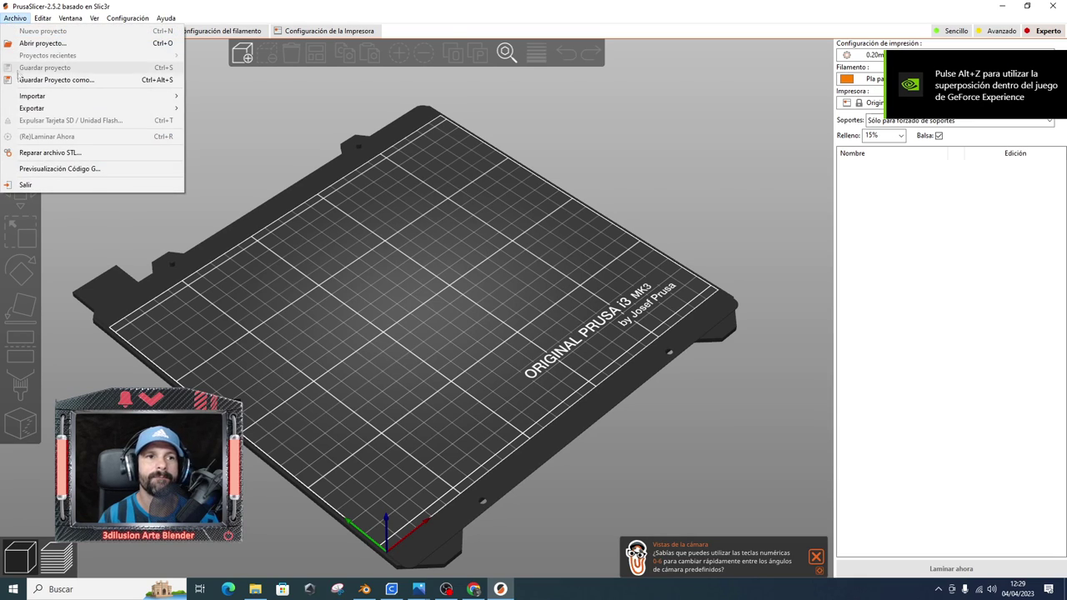
pyautogui.moveTo(92, 96)
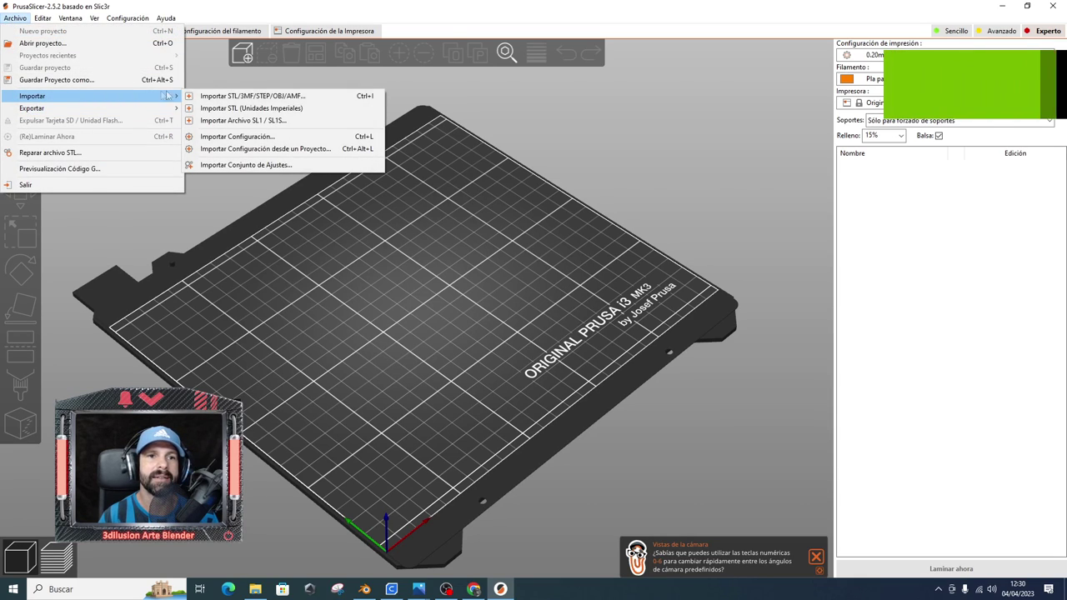
pyautogui.click(250, 97)
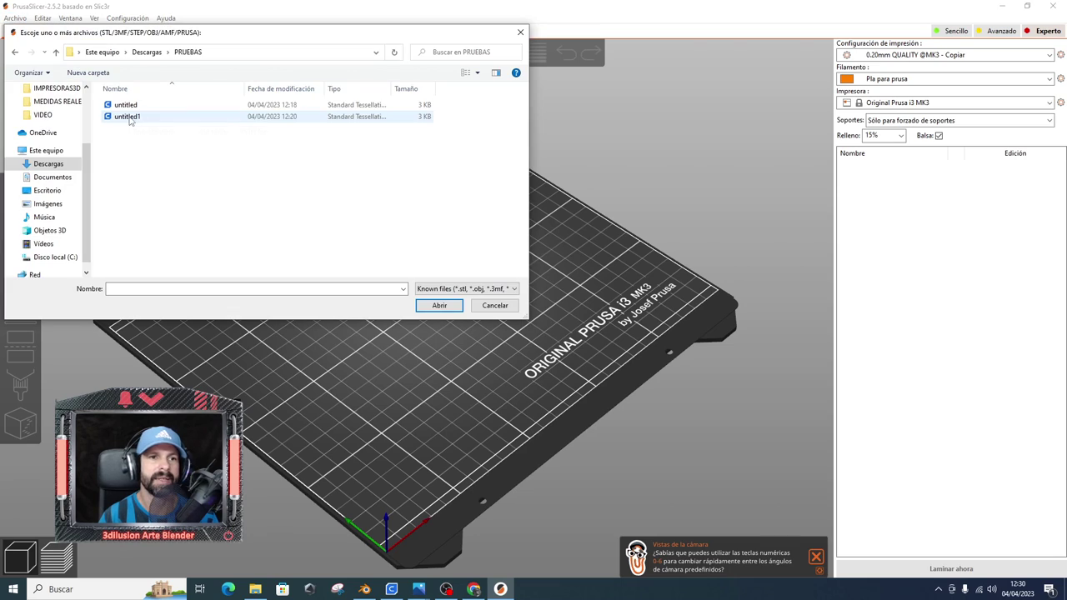
pyautogui.doubleClick(127, 118)
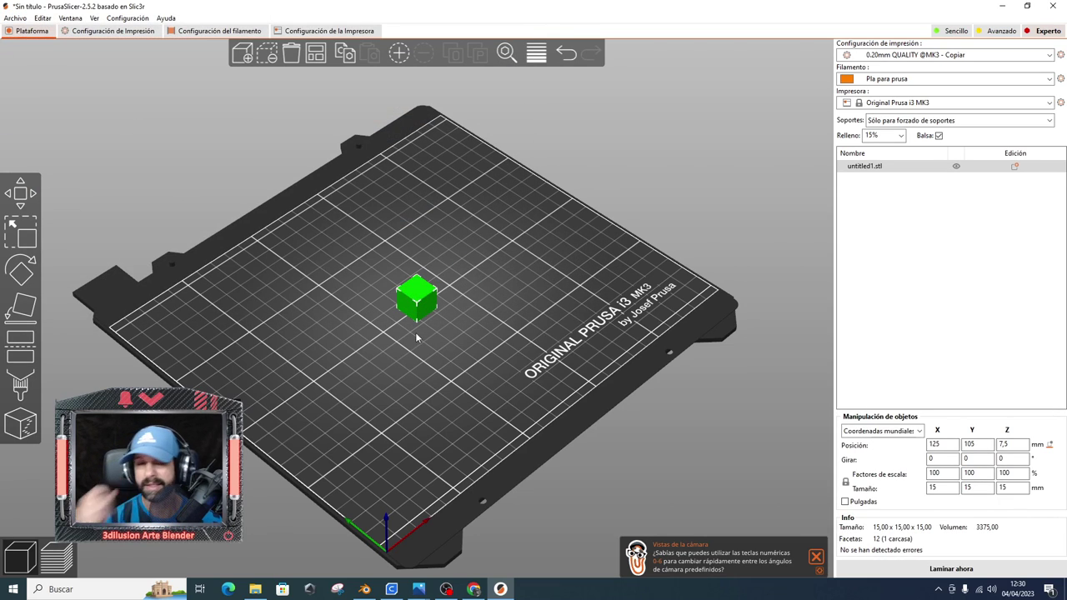
pyautogui.scroll(2, 412, 350)
pyautogui.scroll(2, 412, 348)
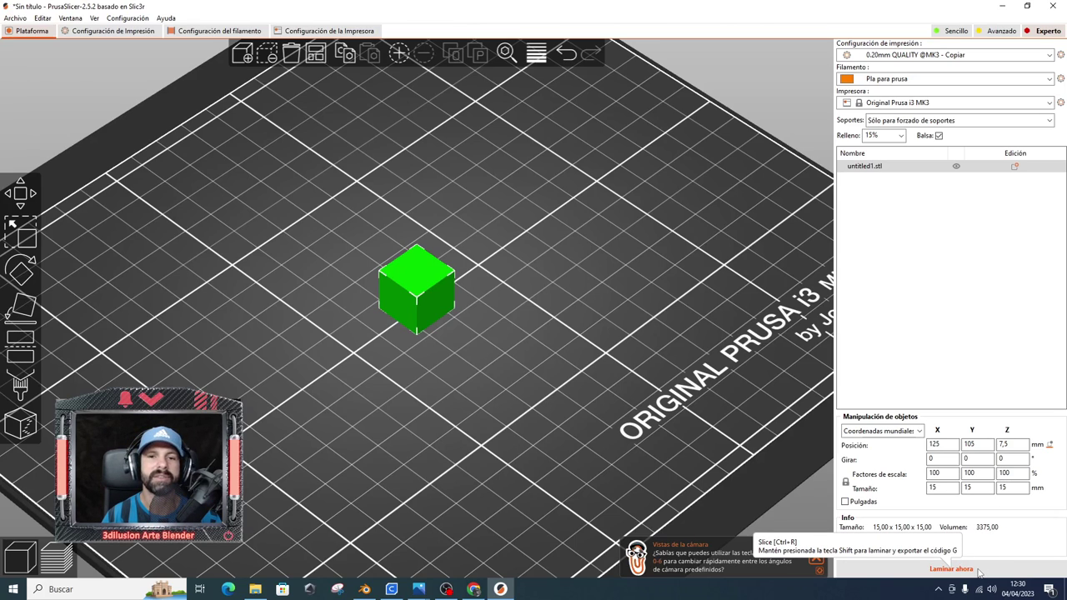
pyautogui.click(979, 570)
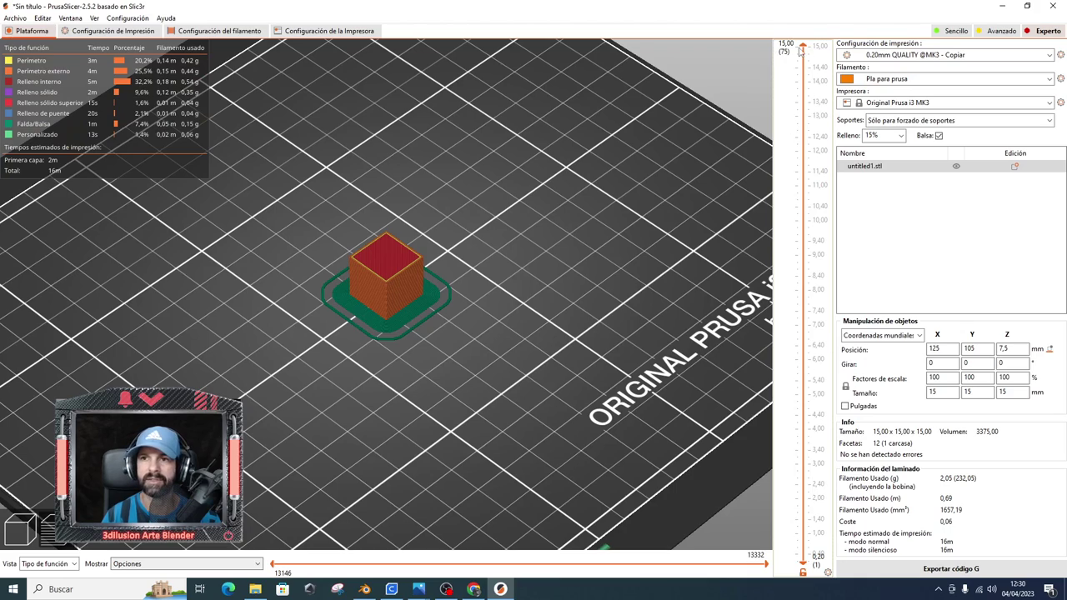
# Scrub the layer preview from 10,40 mm to 2,80 mm and review the 14.90 mm caliper photo.
pyautogui.moveTo(804, 52); pyautogui.dragTo(808, 211)
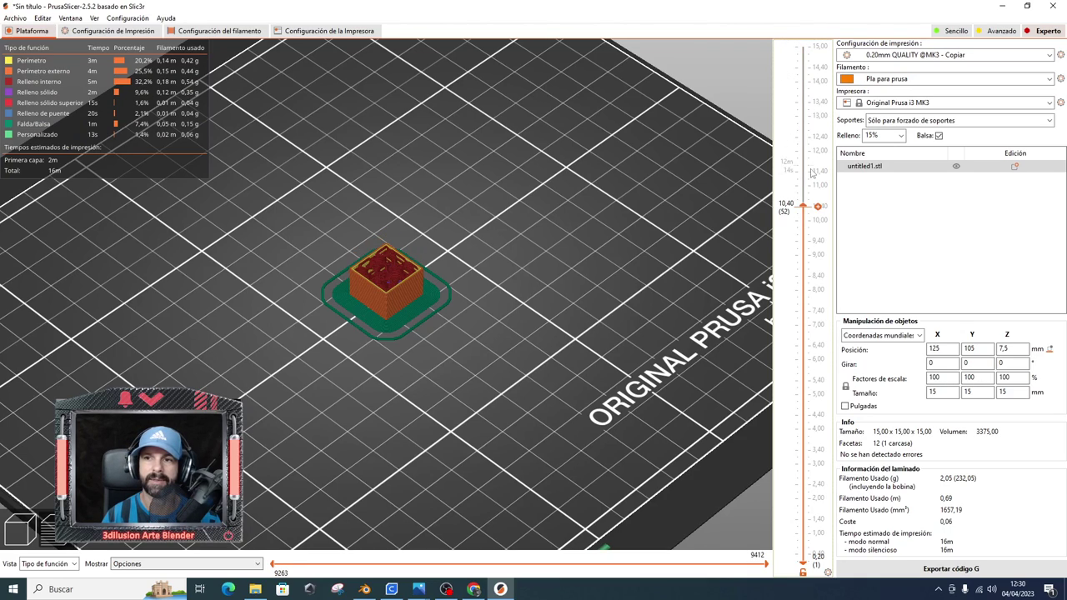
pyautogui.moveTo(808, 211)
pyautogui.mouseDown()
pyautogui.moveTo(803, 532)
pyautogui.moveTo(803, 475)
pyautogui.moveTo(790, 514)
pyautogui.mouseUp()
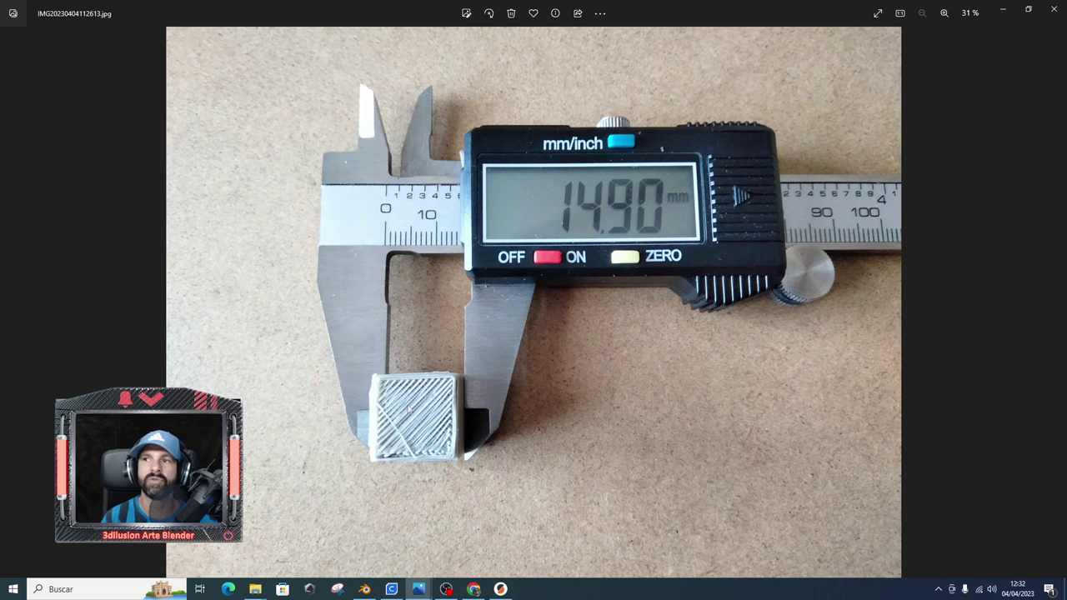
pyautogui.click(1052, 9)
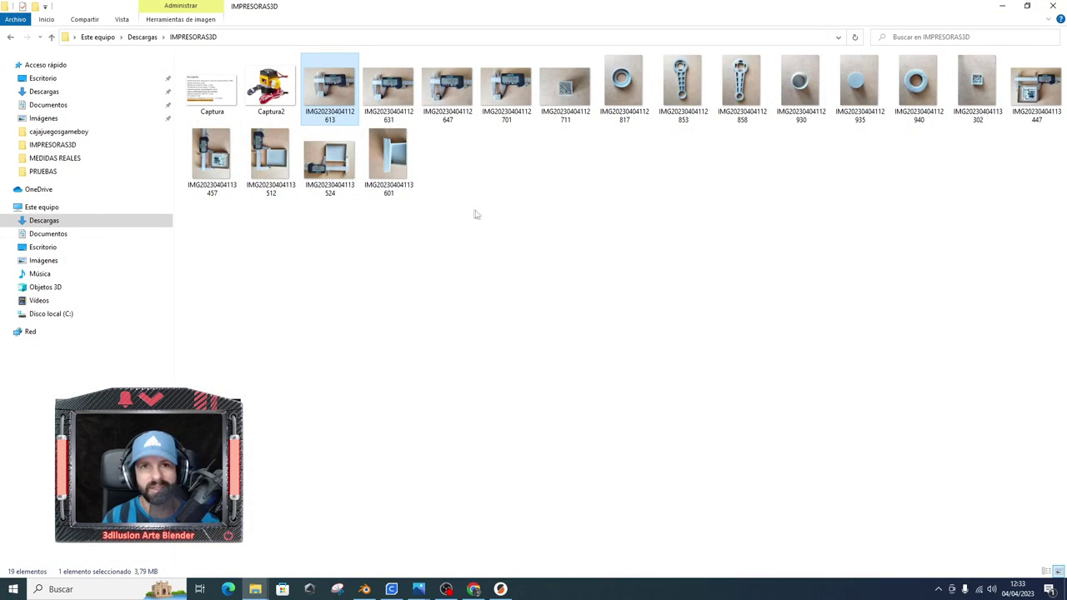
# View the 15.70 mm caliper, grid infill and wavy infill photos, then close Photos and Explorer.
pyautogui.doubleClick(398, 90)
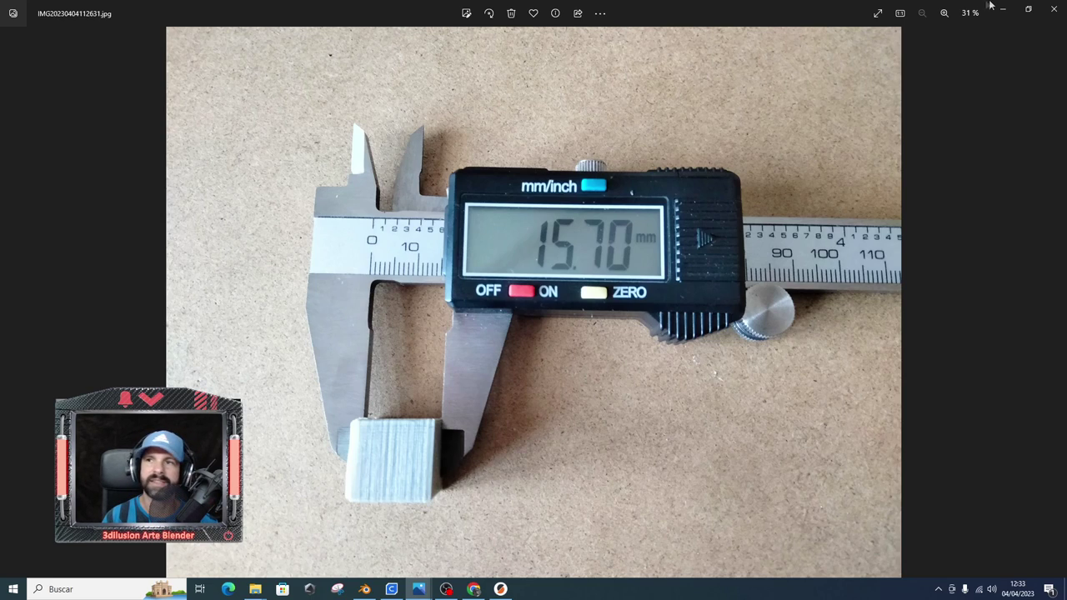
pyautogui.click(1052, 8)
pyautogui.doubleClick(565, 87)
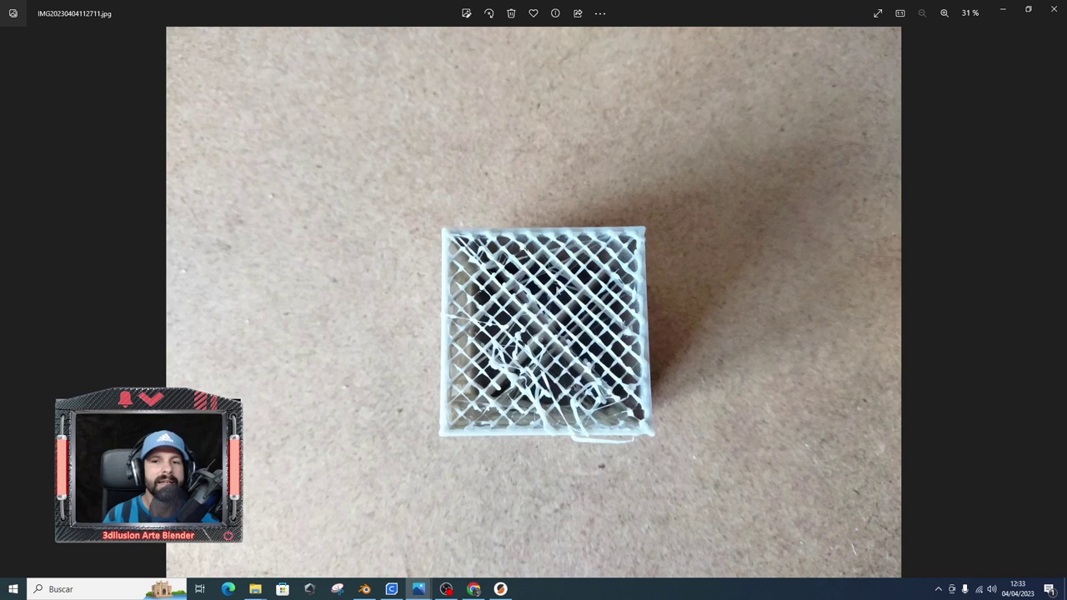
pyautogui.click(1052, 10)
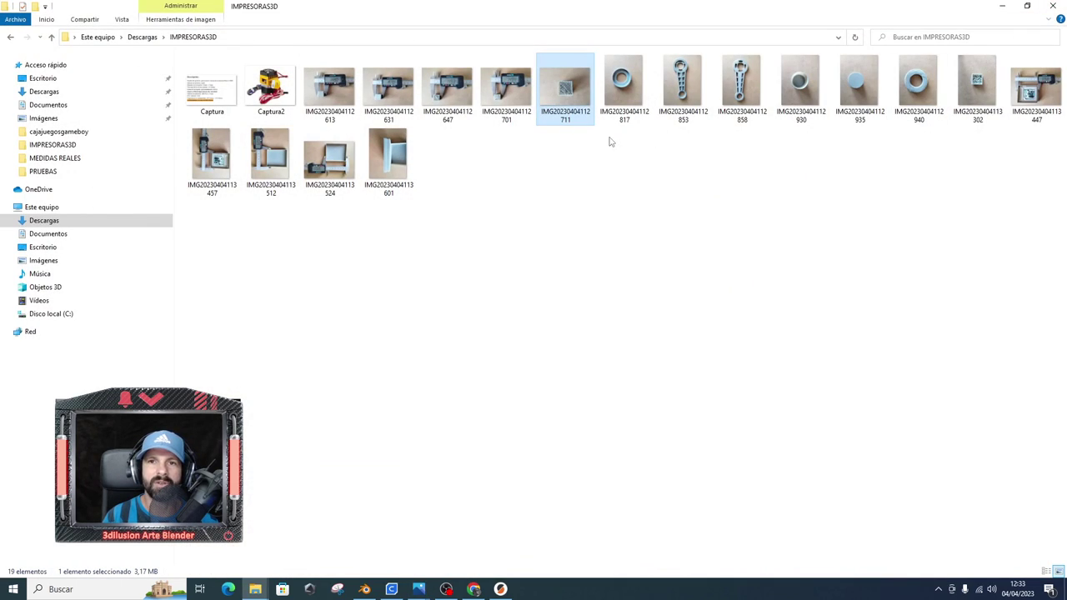
pyautogui.doubleClick(977, 83)
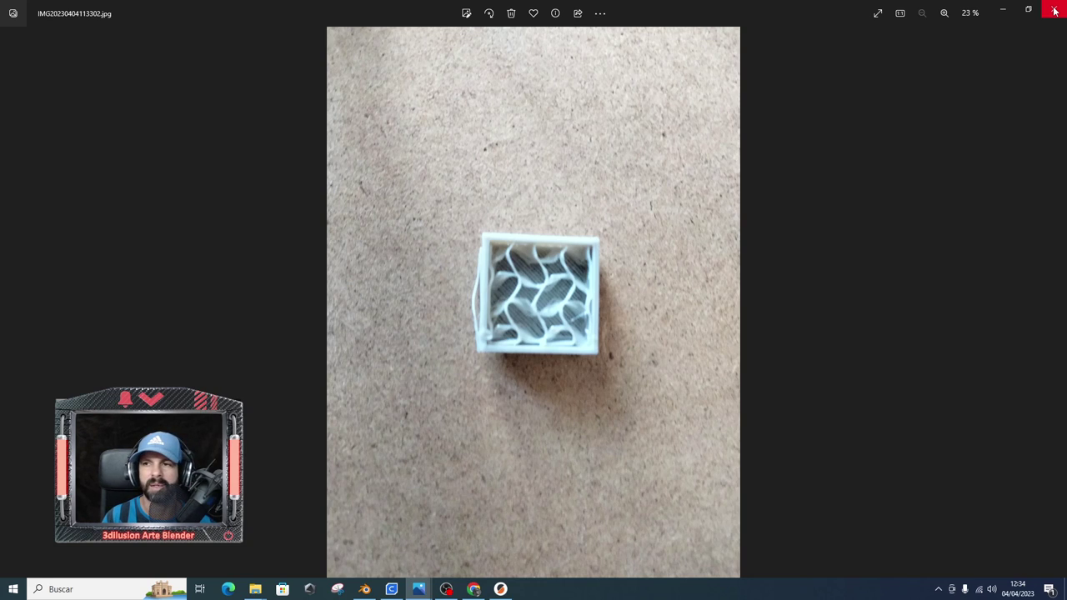
pyautogui.click(1054, 10)
pyautogui.click(1054, 10)
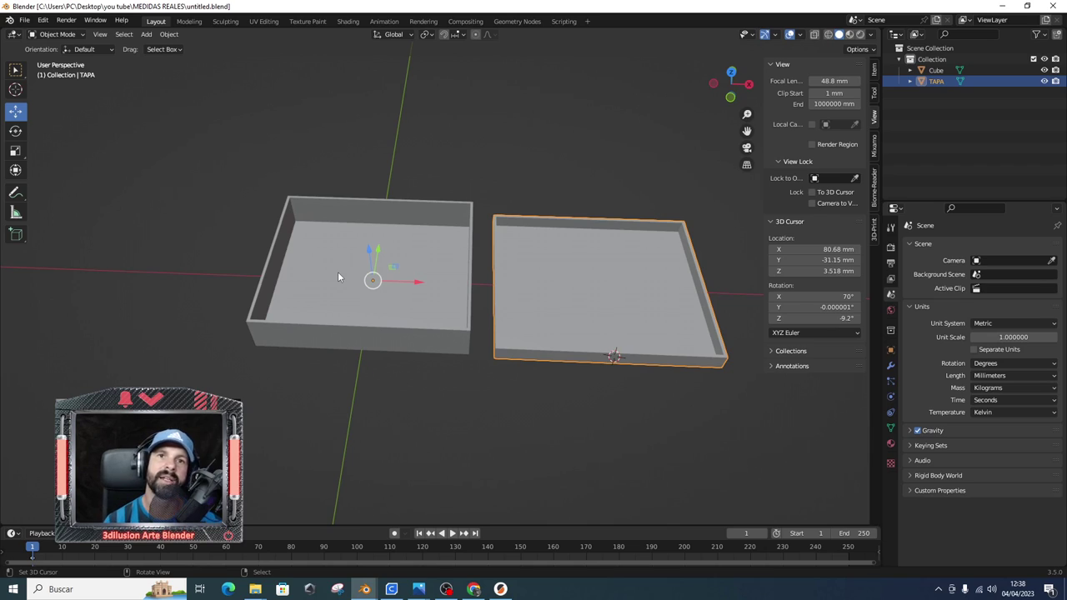
# Select the Cube box in Blender and read its 70×60×13 mm dimensions.
pyautogui.click(394, 351)
pyautogui.scroll(1, 580, 423)
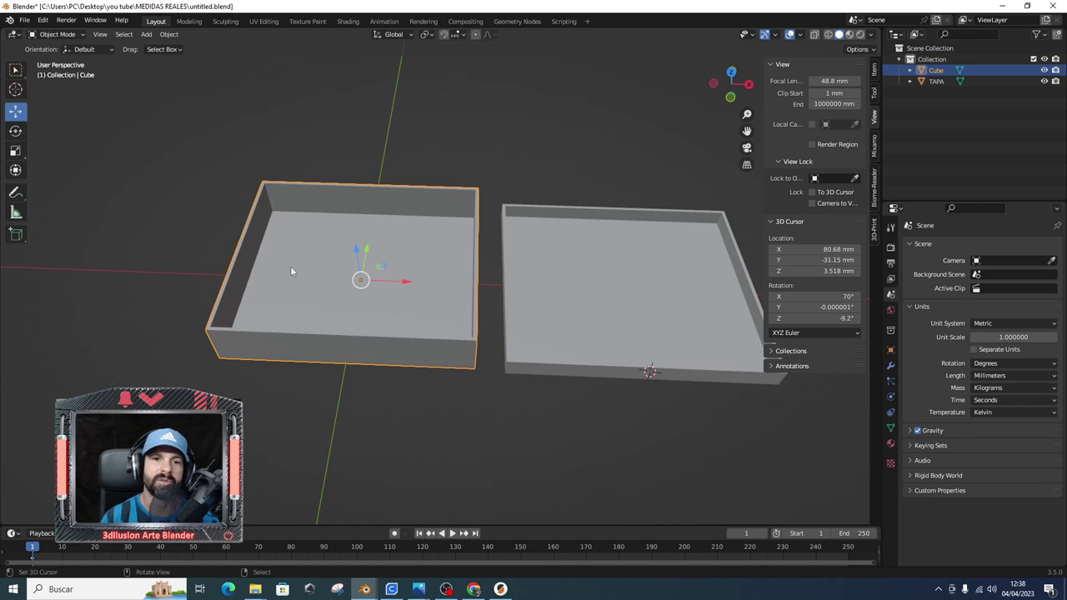
pyautogui.scroll(-1, 394, 440)
pyautogui.scroll(-2, 413, 467)
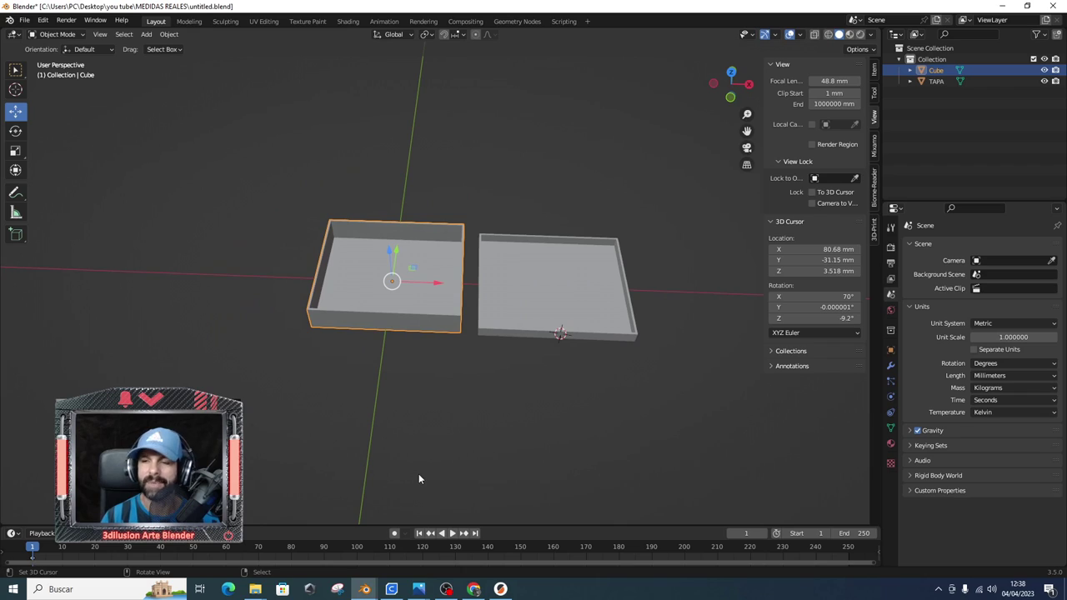
pyautogui.click(514, 313)
pyautogui.hotkey('ctrl', 'z')
pyautogui.scroll(2, 391, 475)
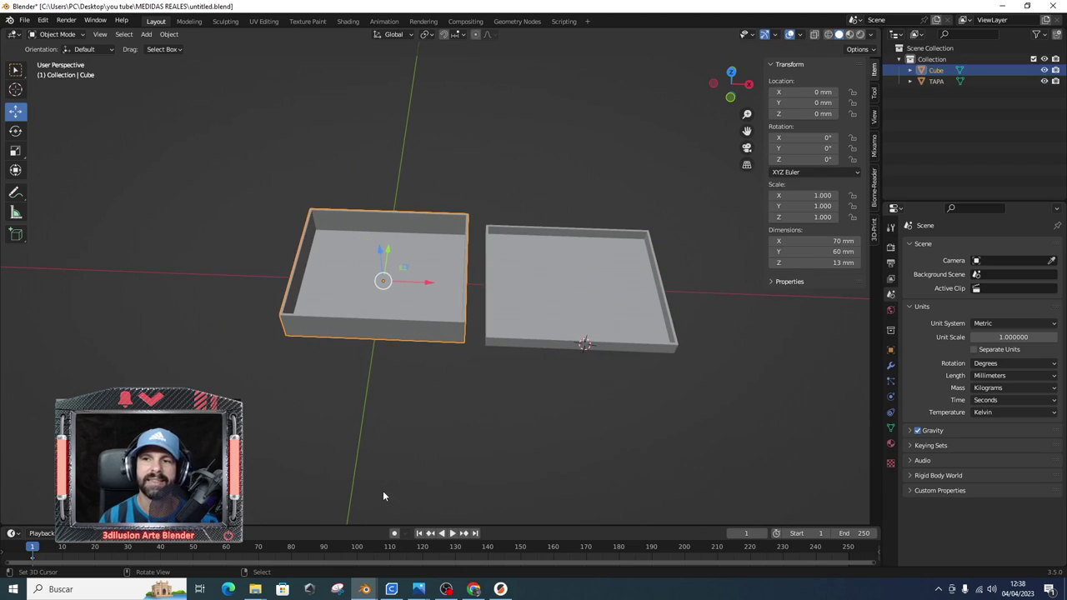
# Read the TAPA lid's 72.3×62.3×5.63 mm dimensions, then return to the sliced cube in PrusaSlicer.
pyautogui.click(617, 330)
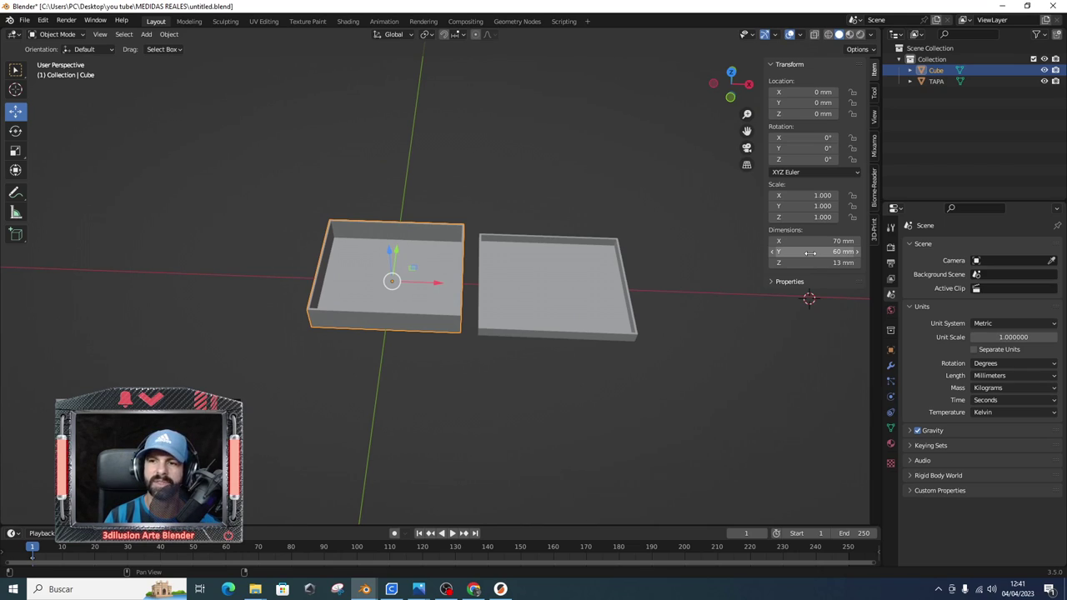
pyautogui.click(631, 270)
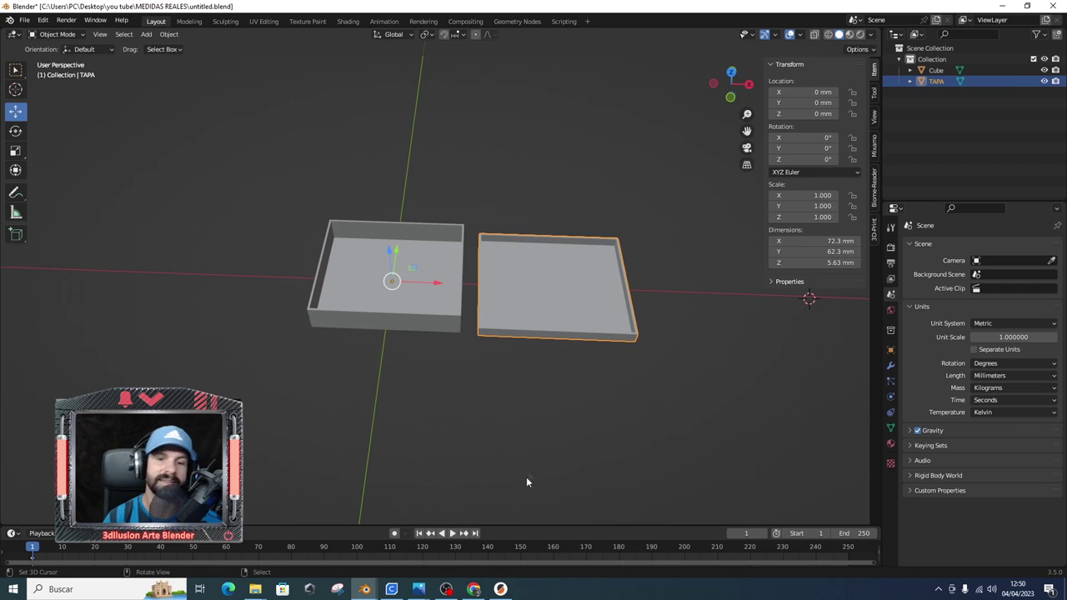
pyautogui.click(500, 589)
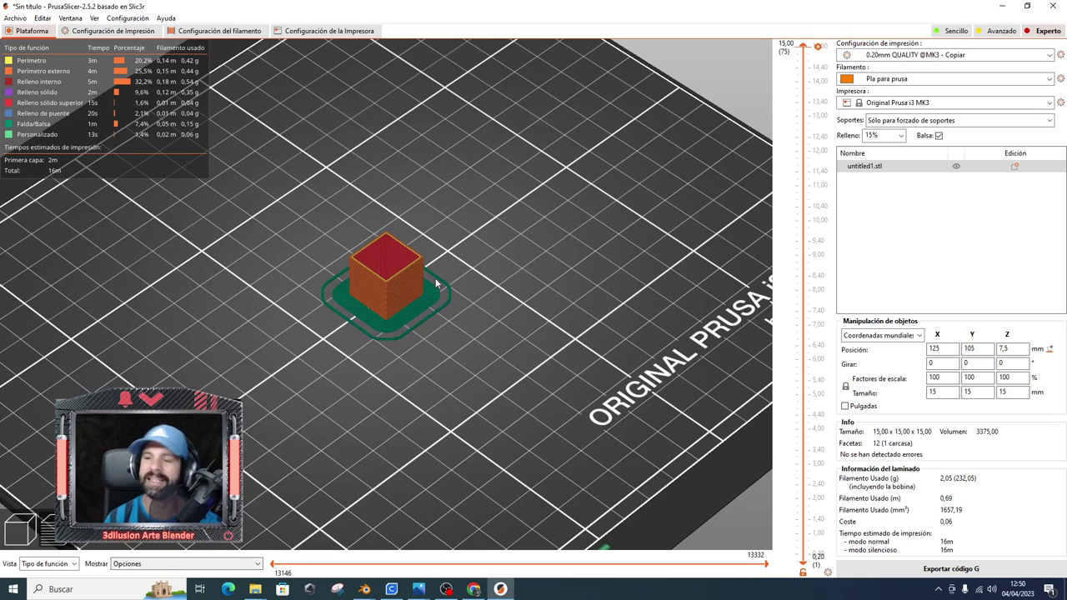
pyautogui.click(987, 566)
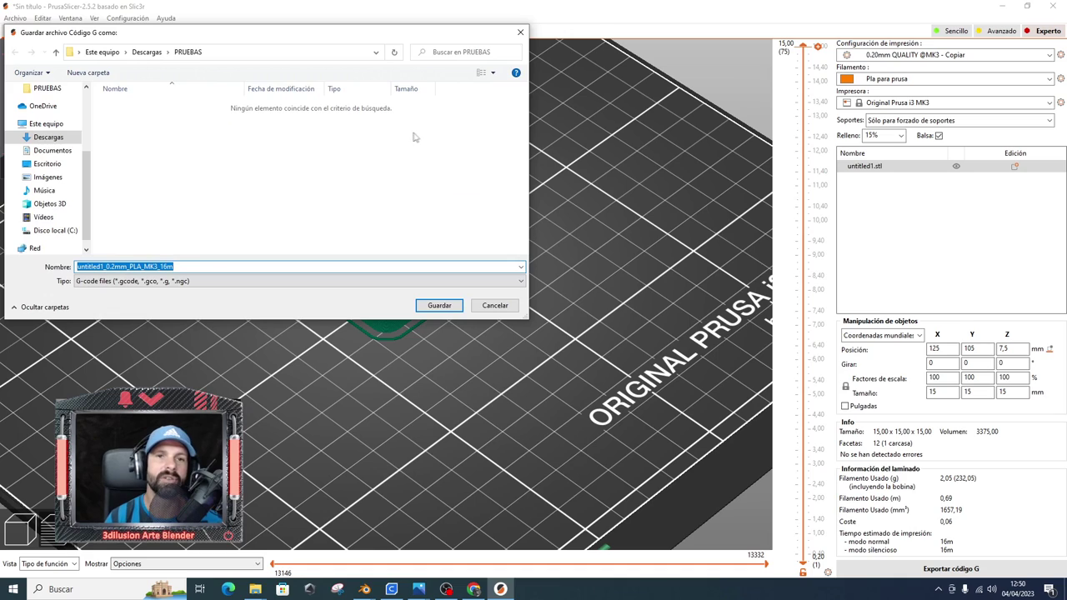
pyautogui.click(520, 32)
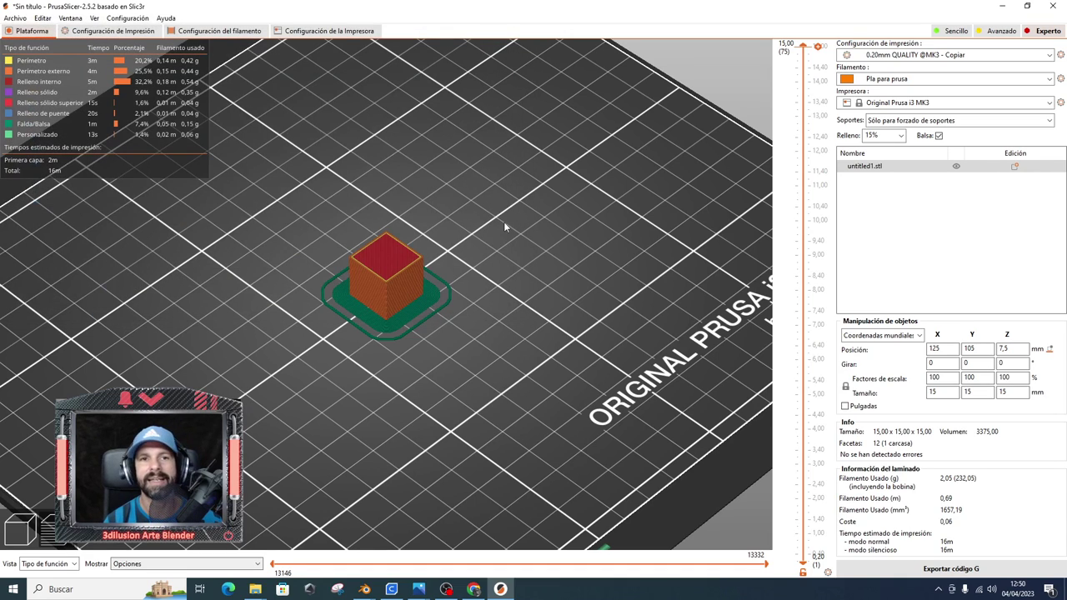